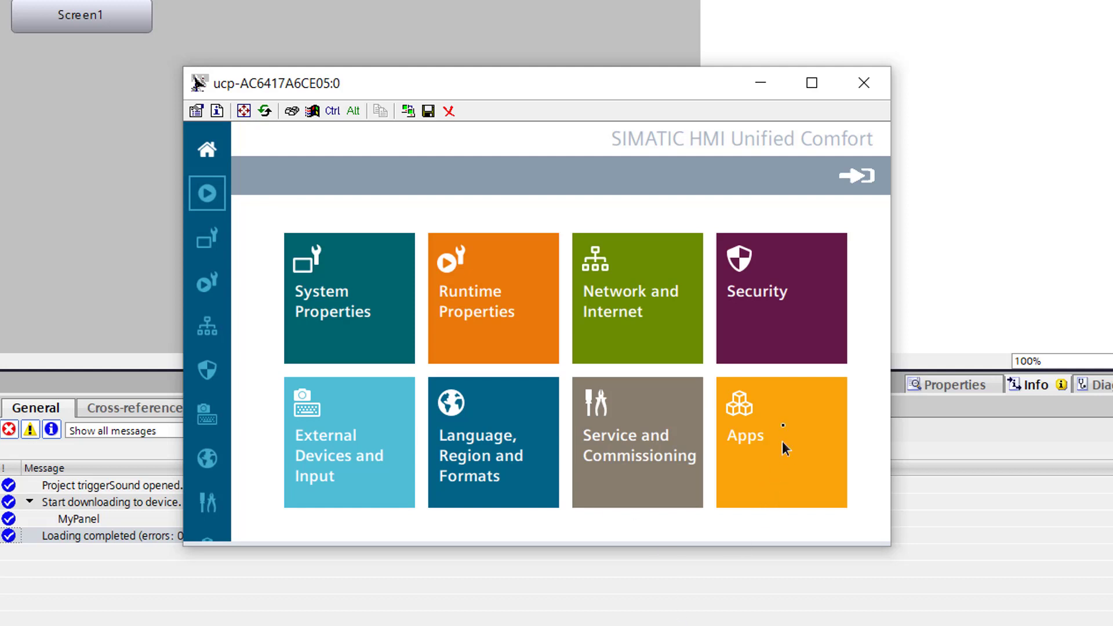
Launch VLC media player from the panel's Apps > Media Player page
click(770, 426)
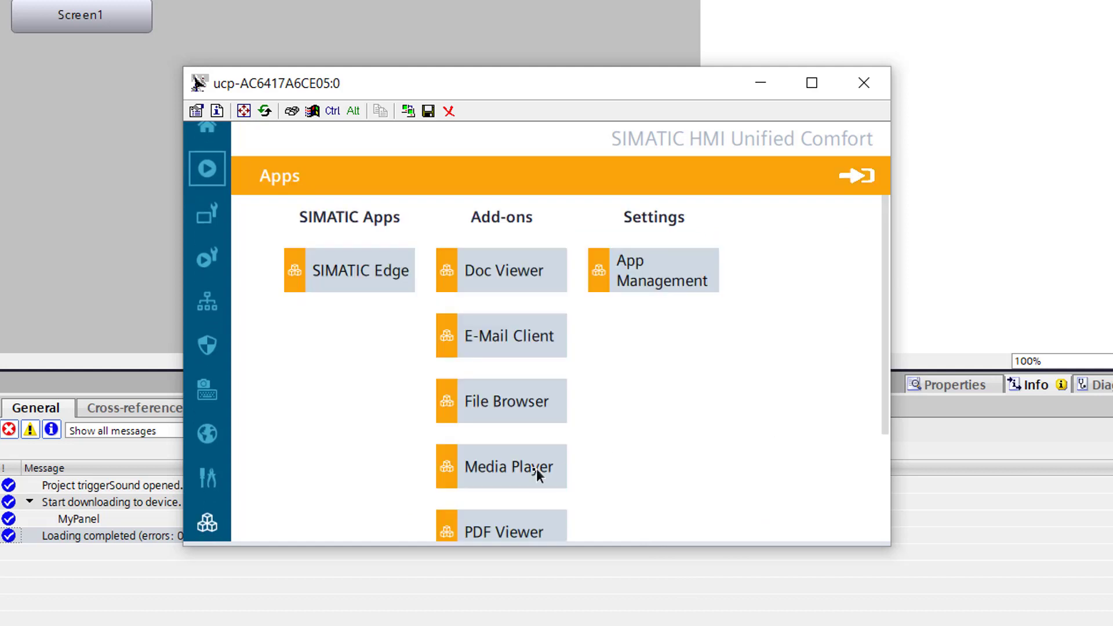
click(526, 474)
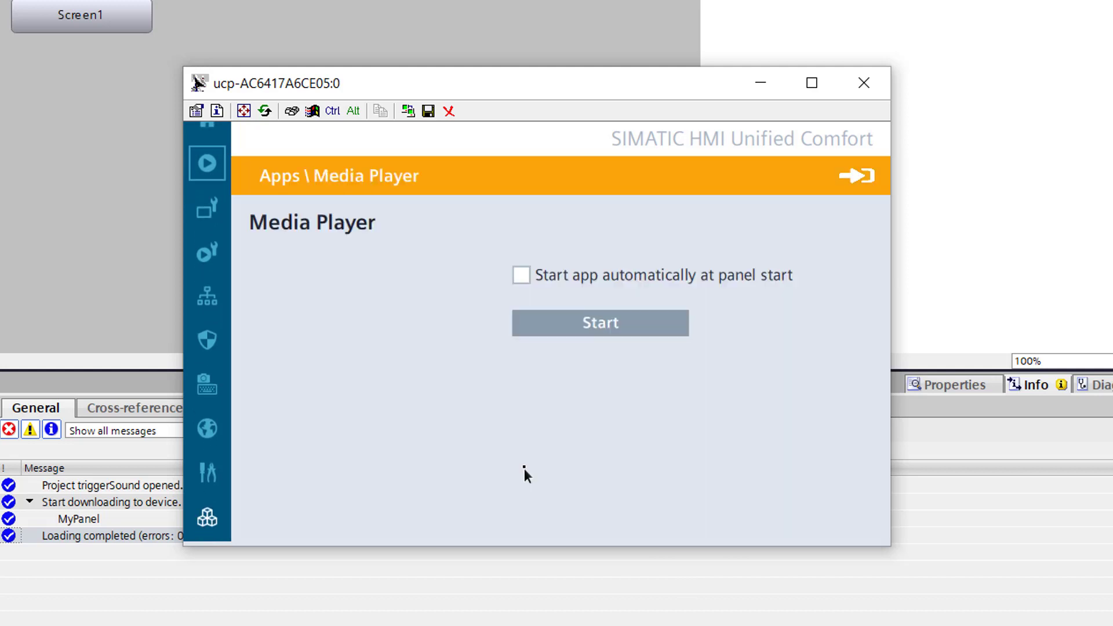
click(579, 329)
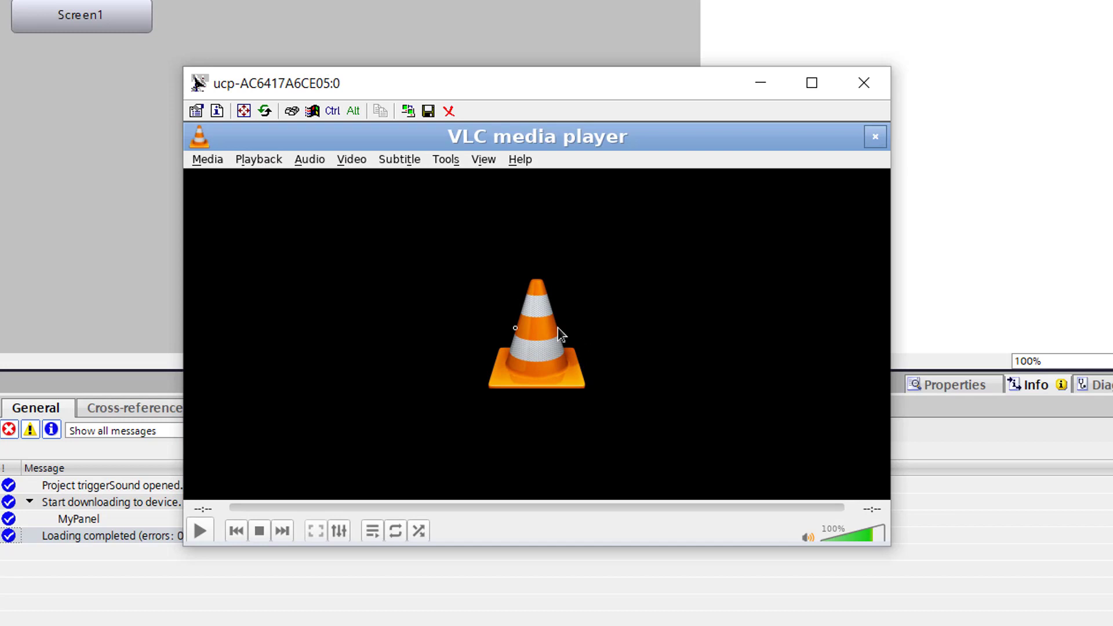
Play MyMusic.mp3 in VLC and show its list of audio output devices
click(204, 165)
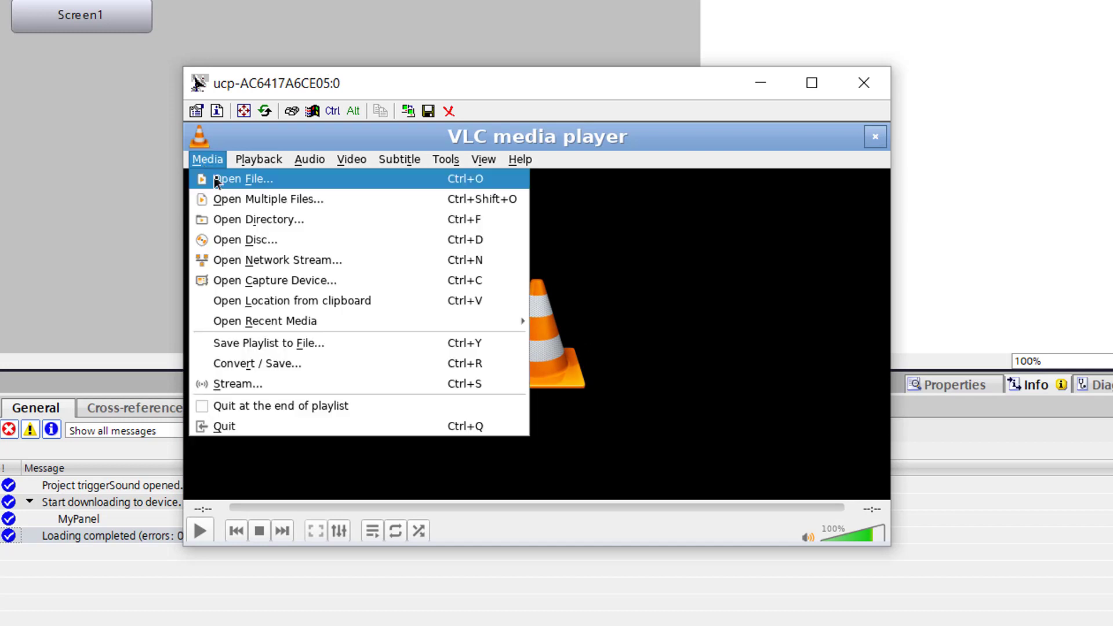
click(218, 183)
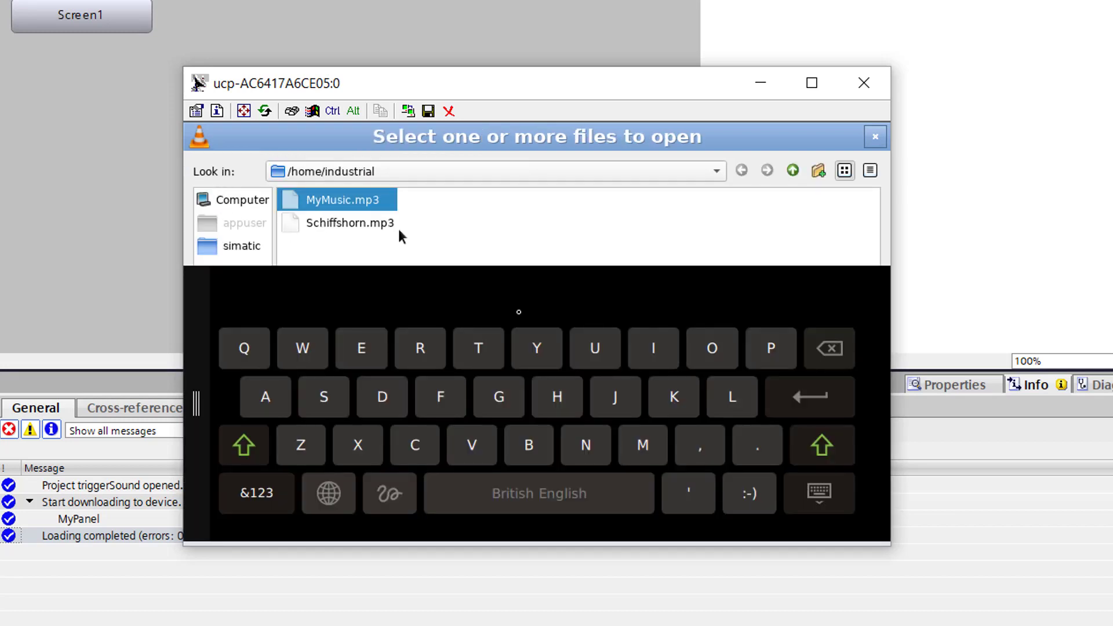
click(819, 500)
click(844, 502)
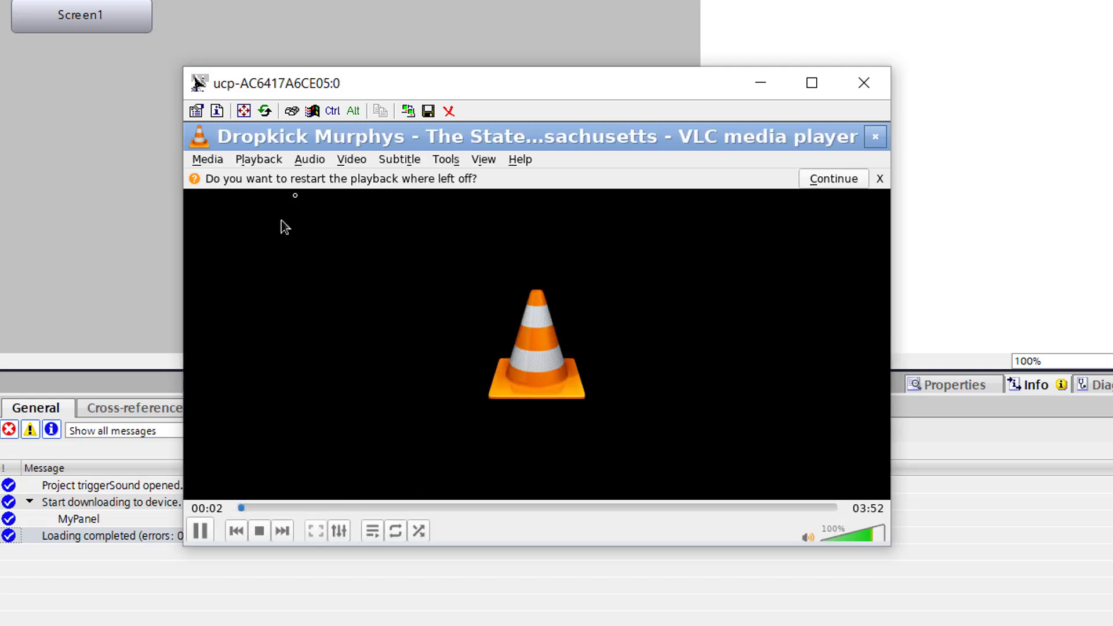
click(316, 161)
Route VLC audio to the Plantronics device, select audio Track 1, and close VLC
mouse_move(335, 199)
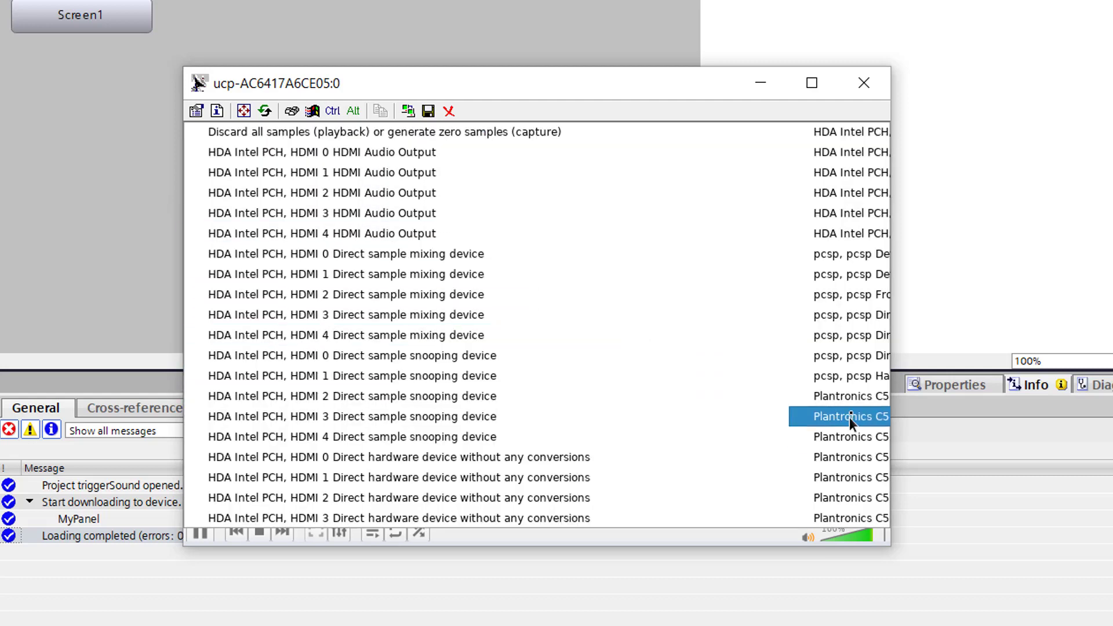
click(821, 400)
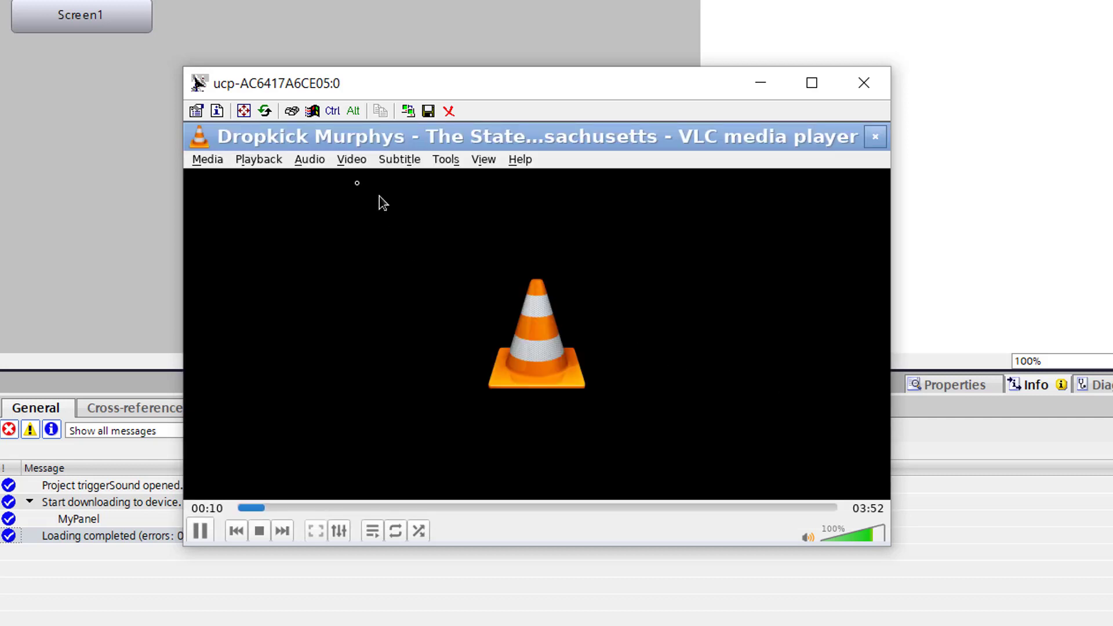
click(314, 163)
mouse_move(326, 177)
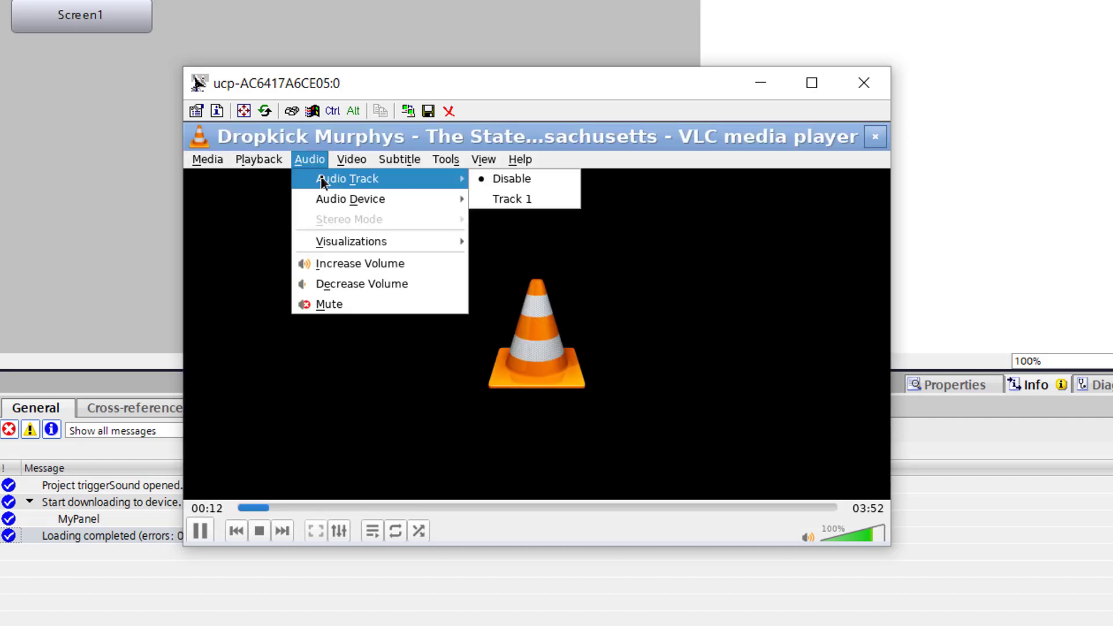
click(518, 201)
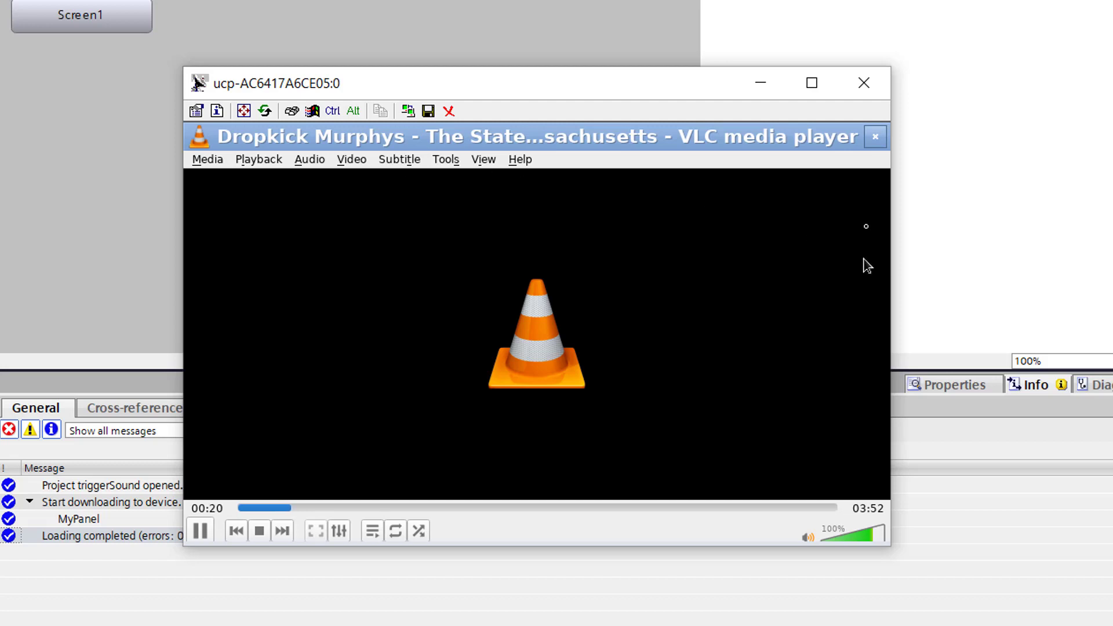
click(875, 138)
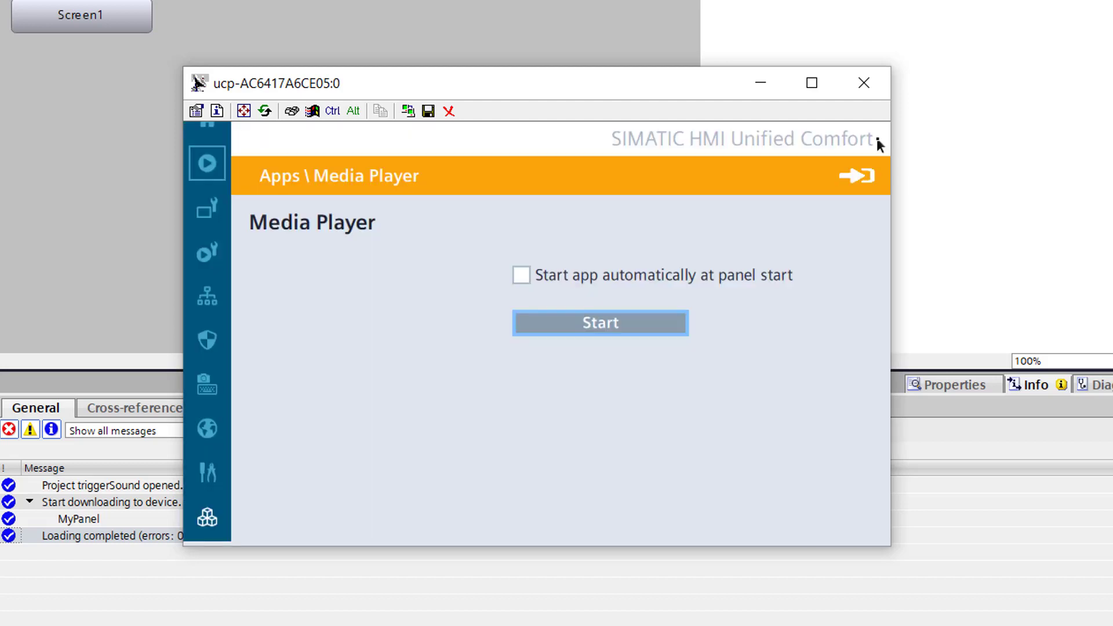
Copy the Media Player path /opt/siemens/App_Restriction/runVLC.sh from its Excel cell
mouse_move(617, 545)
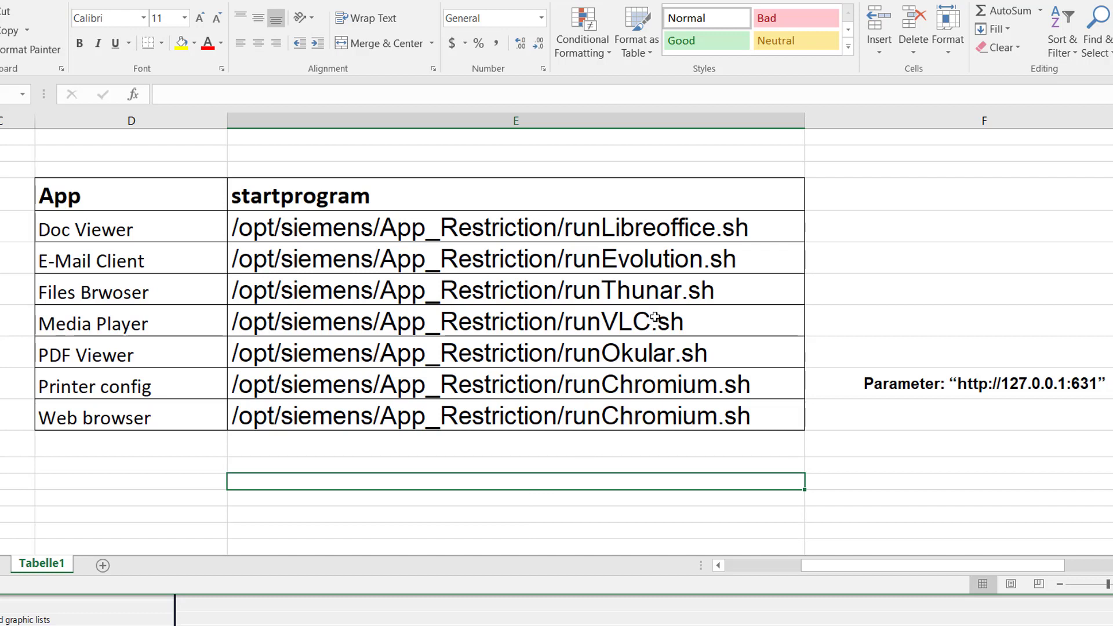
click(714, 318)
double_click(714, 317)
drag(687, 321, 271, 327)
right_click(334, 322)
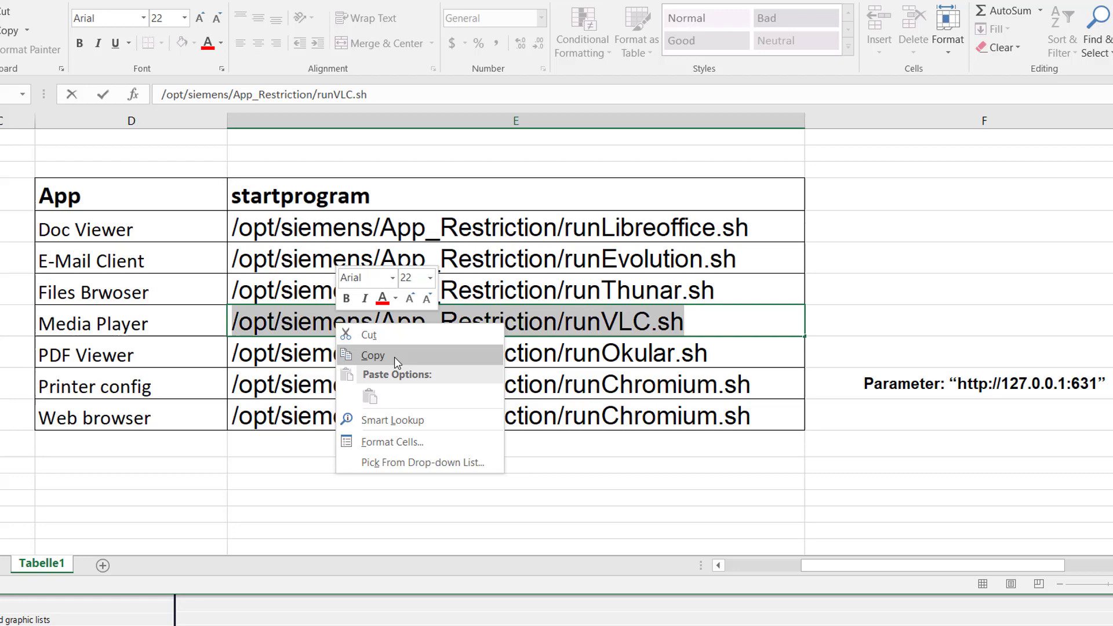
click(394, 357)
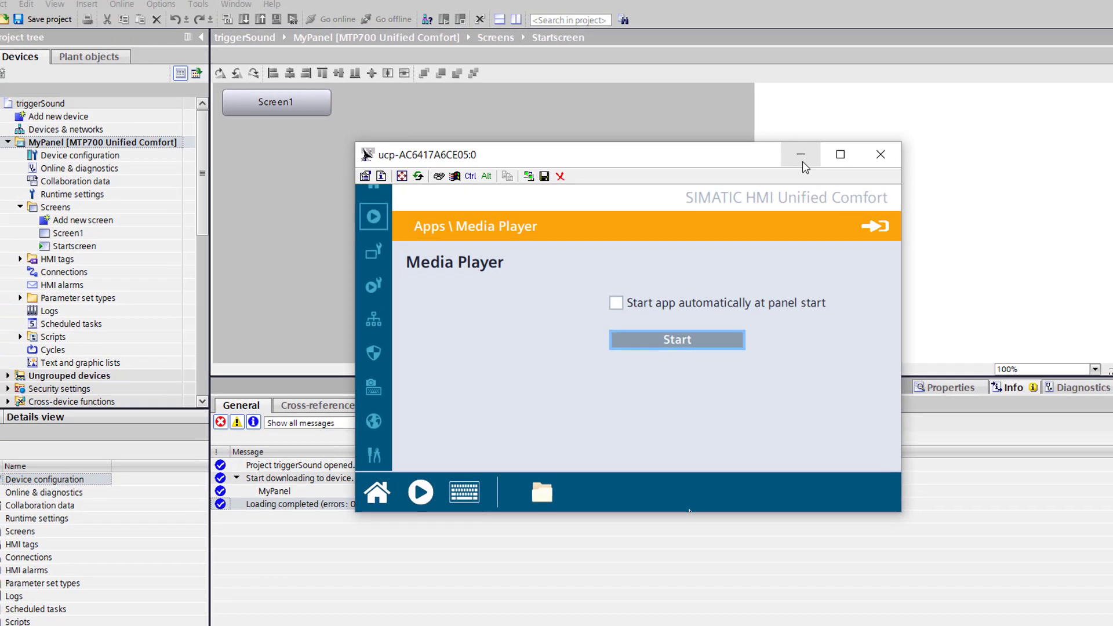
Insert a button on the Startscreen labelled 'start VLC'
click(800, 124)
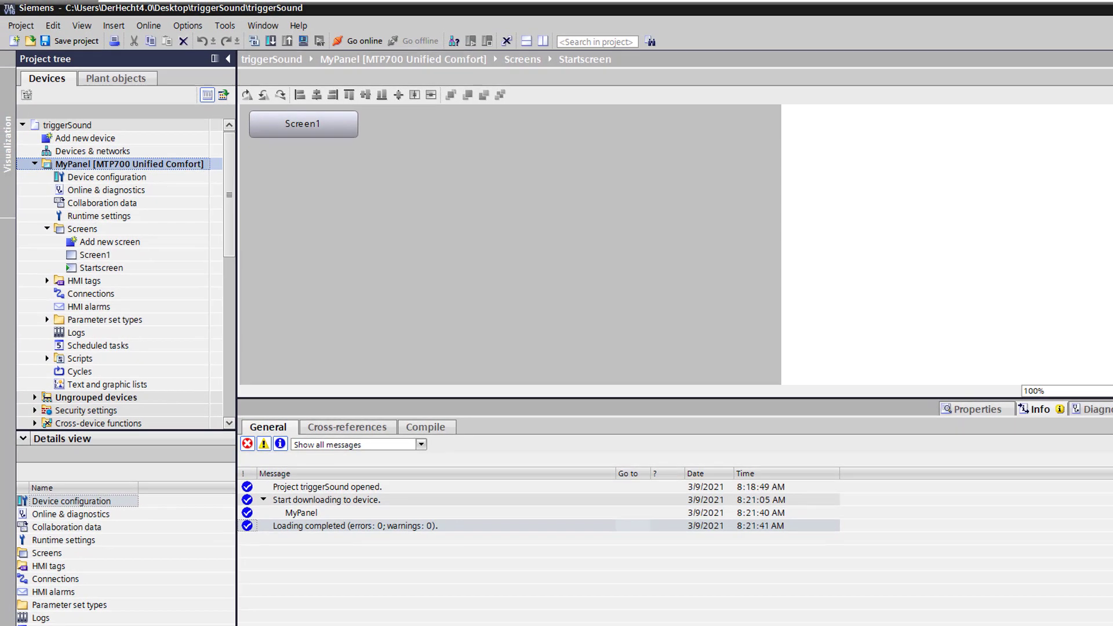
click(471, 184)
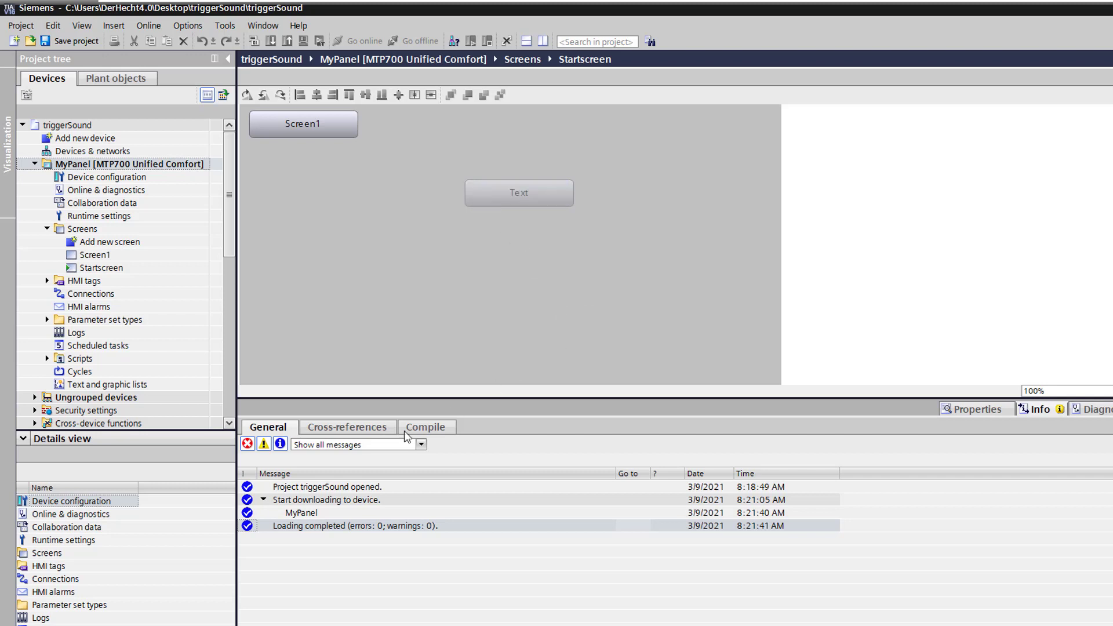
click(978, 409)
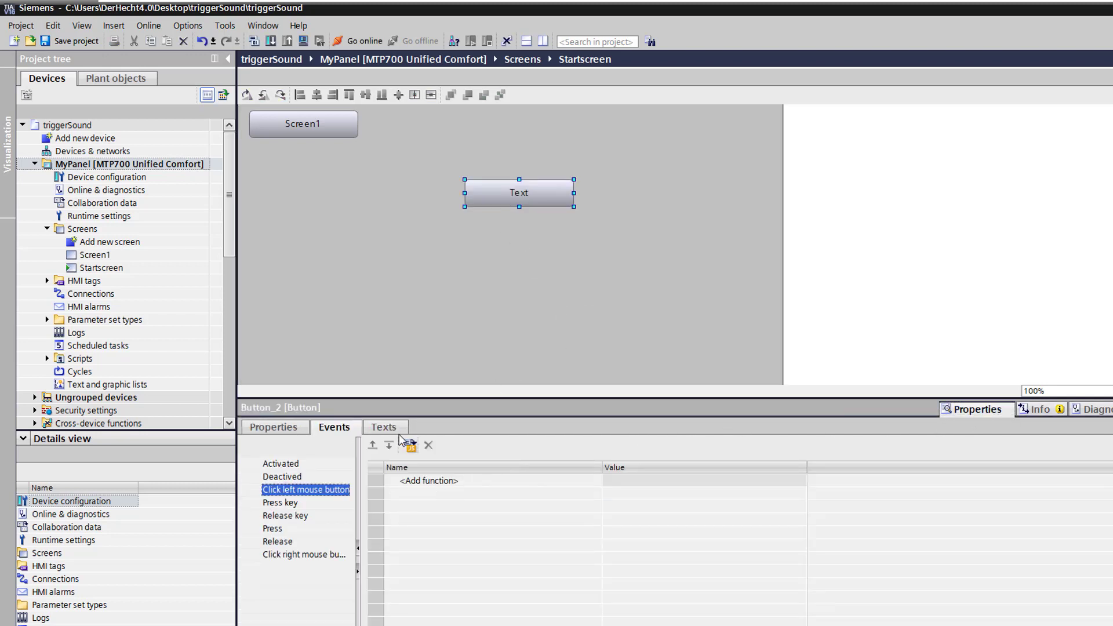
click(399, 433)
double_click(311, 474)
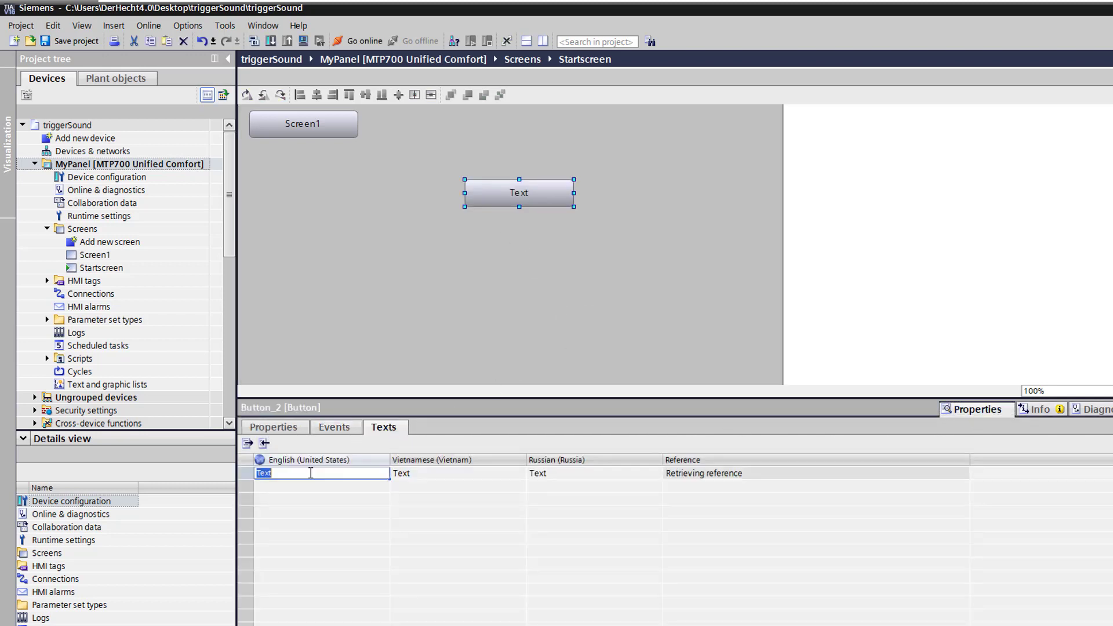
text(start)
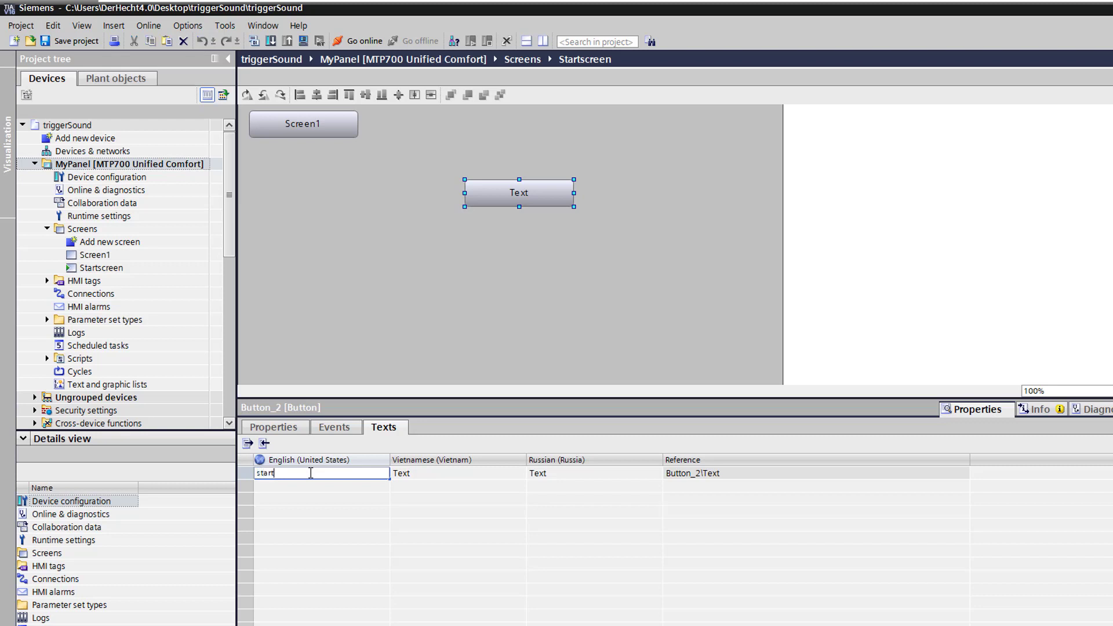
text( VLC)
click(558, 197)
Make the button's left click run StartProgram with the pasted runVLC.sh path as program name
click(343, 429)
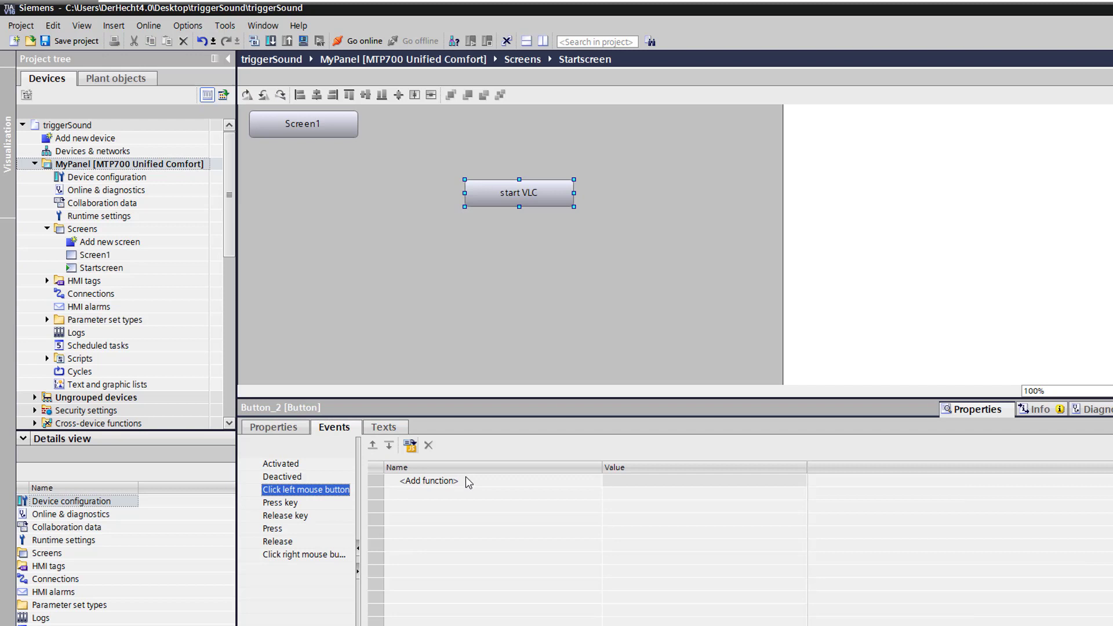
click(459, 480)
text(st)
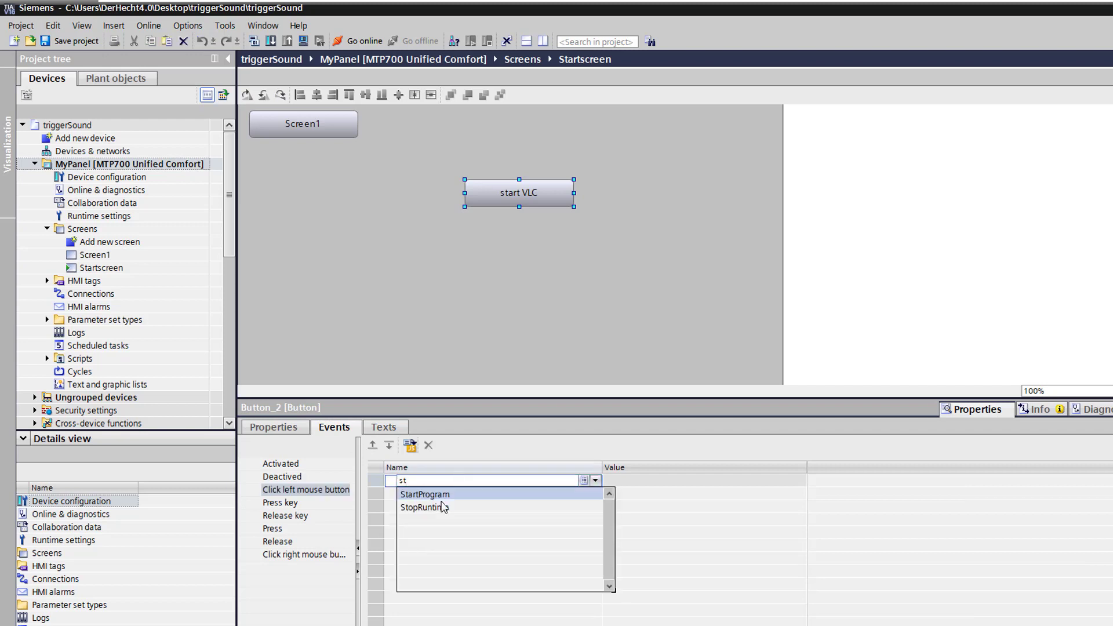
click(442, 502)
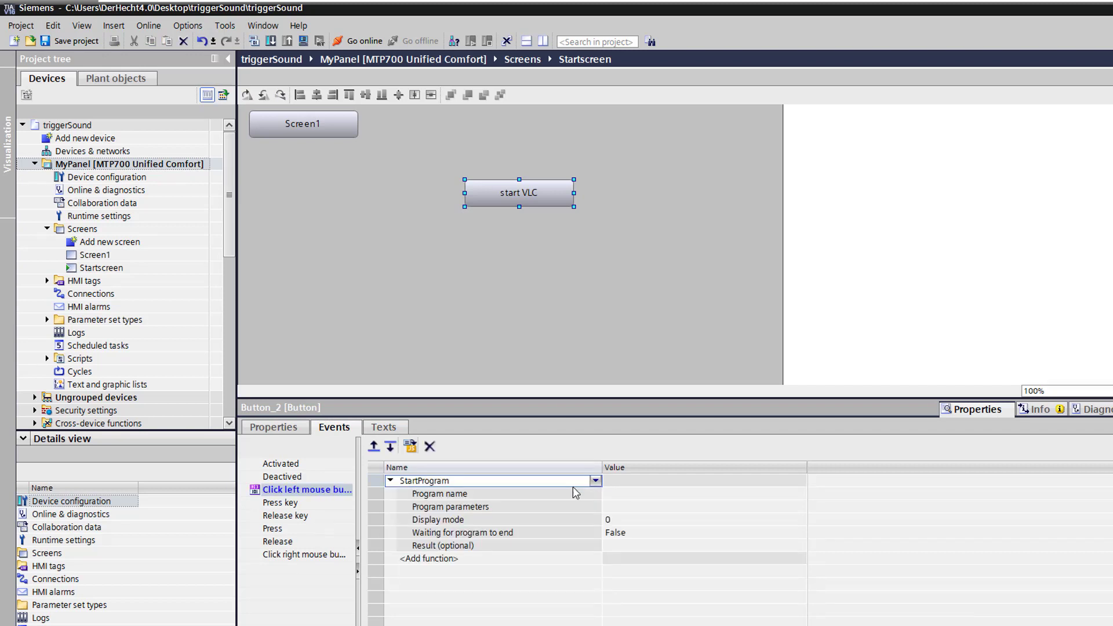
click(630, 494)
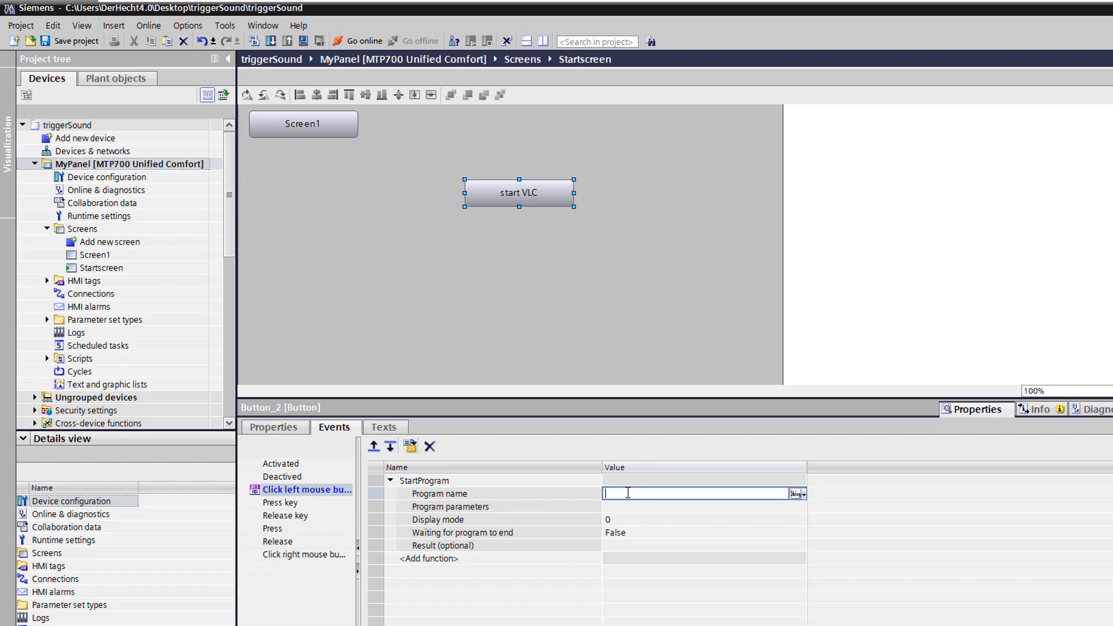
key(ctrl+v)
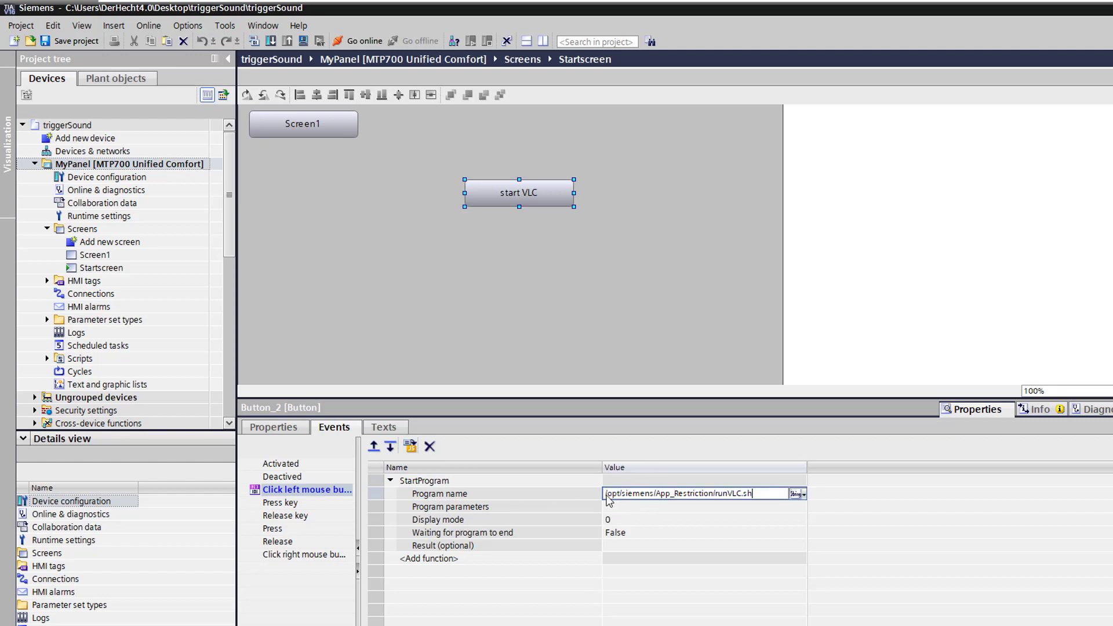
Download the project to the panel and launch VLC with its start VLC button
click(271, 41)
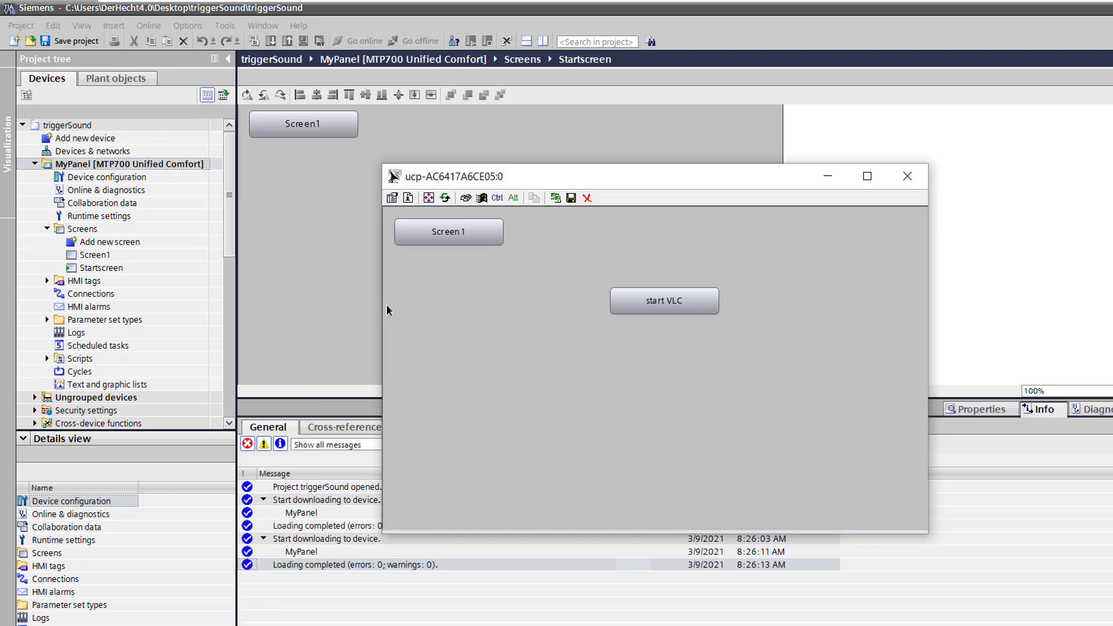
click(679, 307)
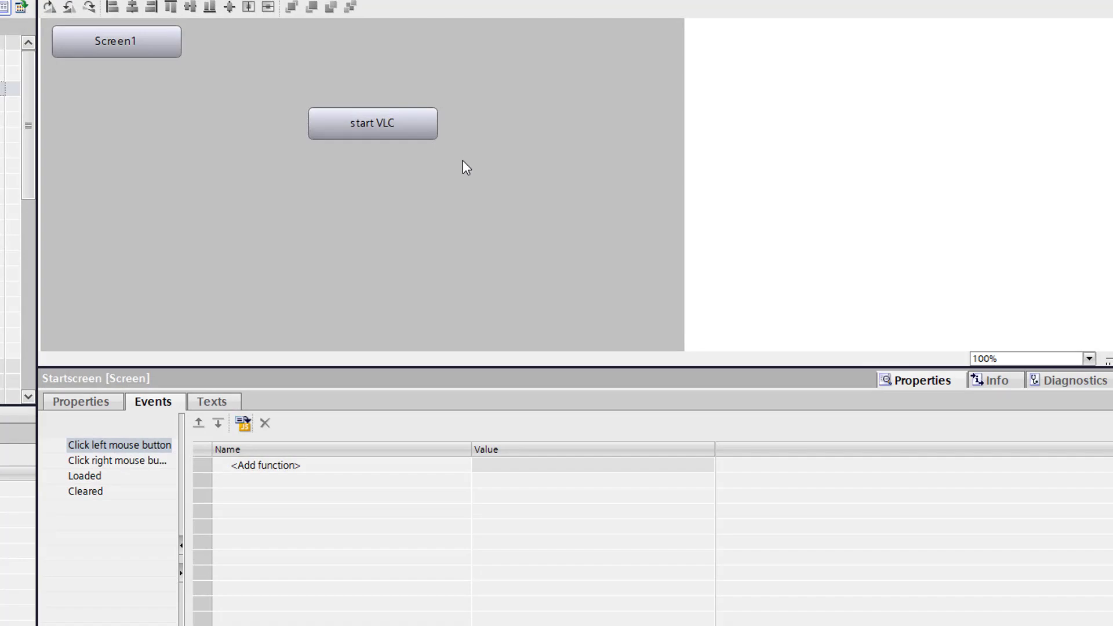
Convert the left-click event to JavaScript and add let fileName = "/home/industrial/MyMusic.mp3"
click(418, 129)
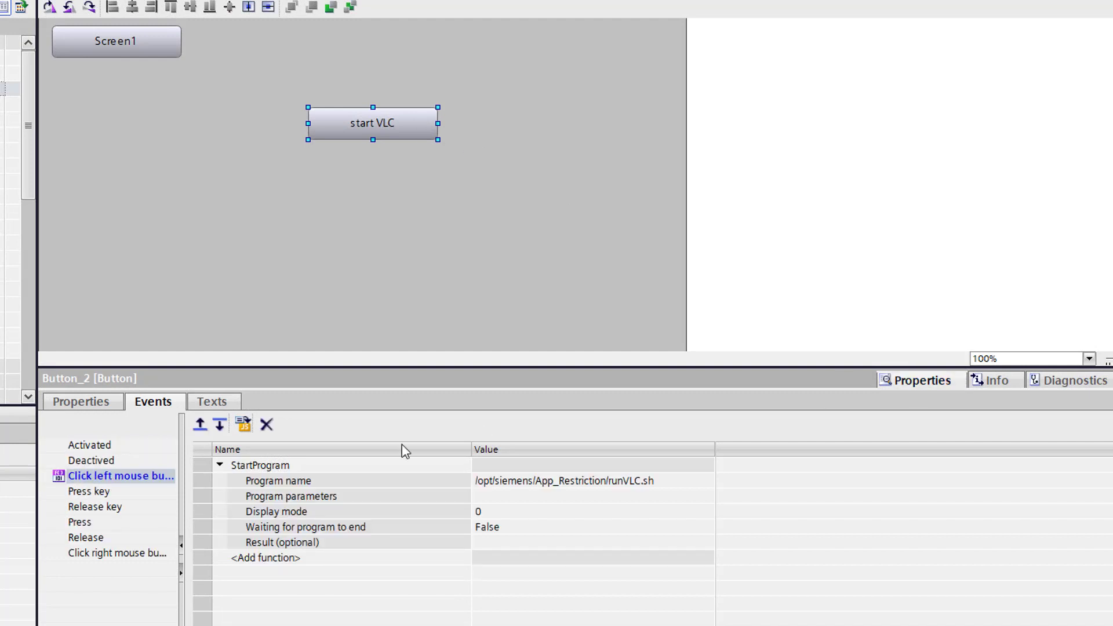
click(244, 425)
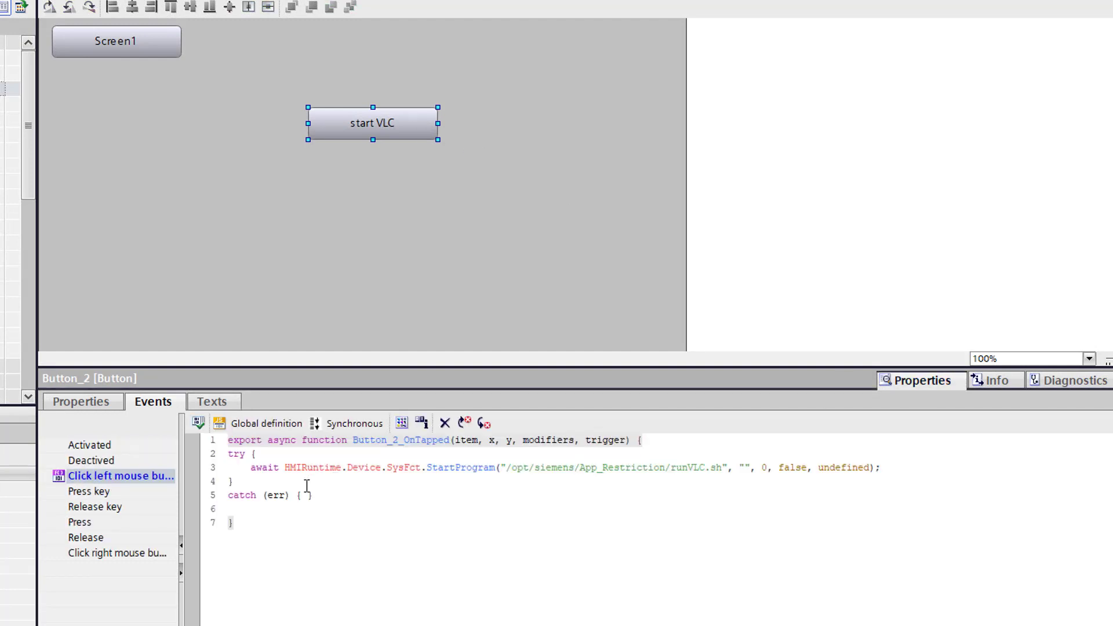
click(228, 454)
key(Return)
key(Return)
key(Return)
key(Return)
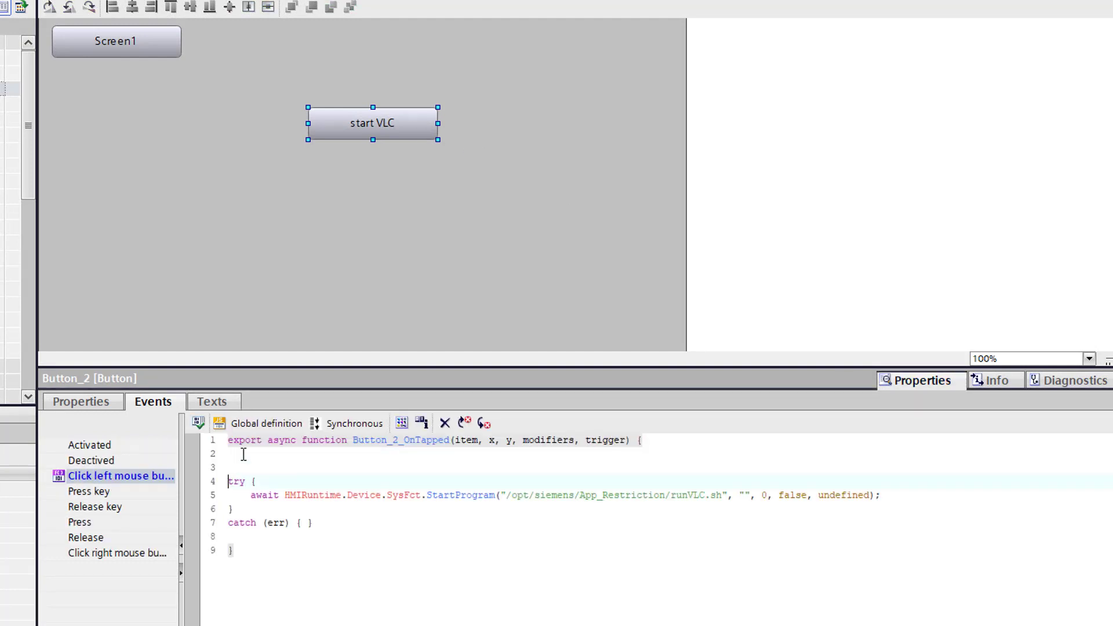
key(Up)
key(Up)
key(Up)
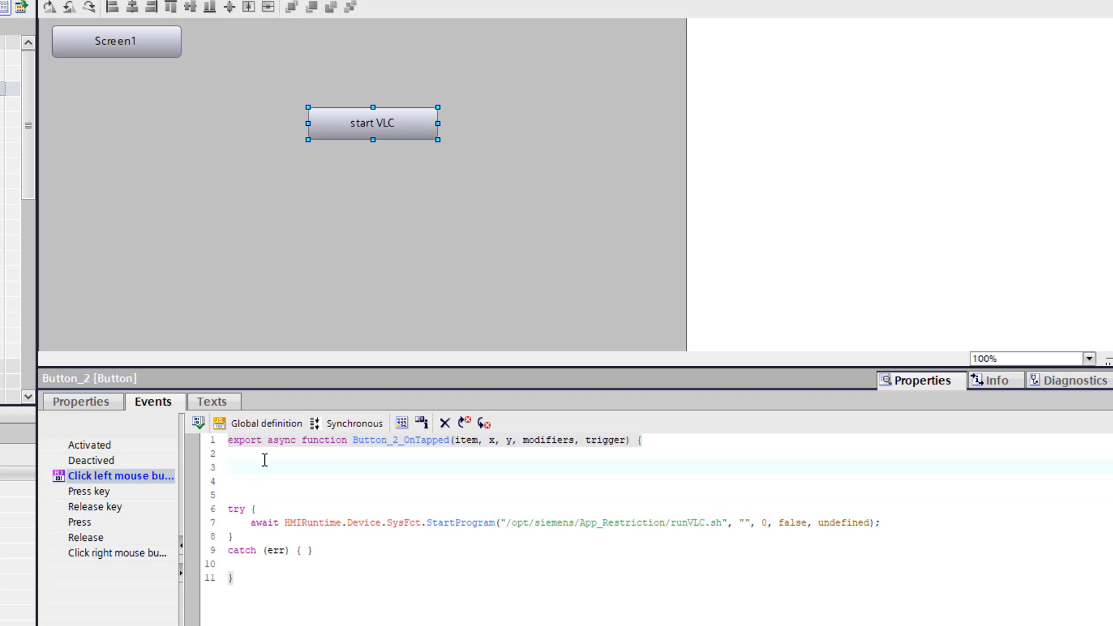
text(let )
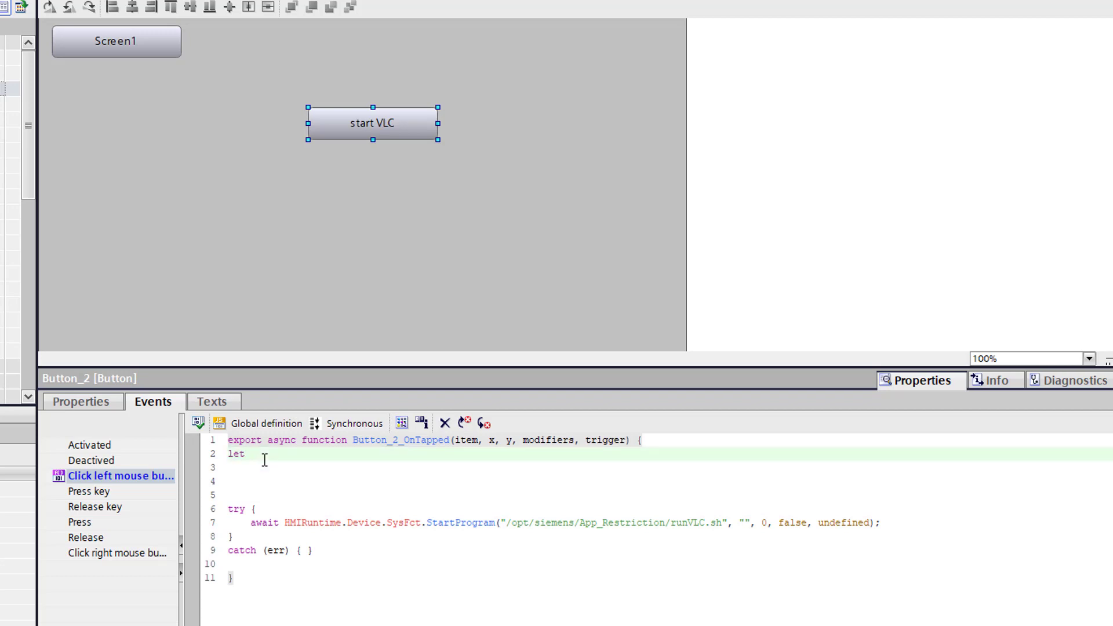
text(fileName ="/home/)
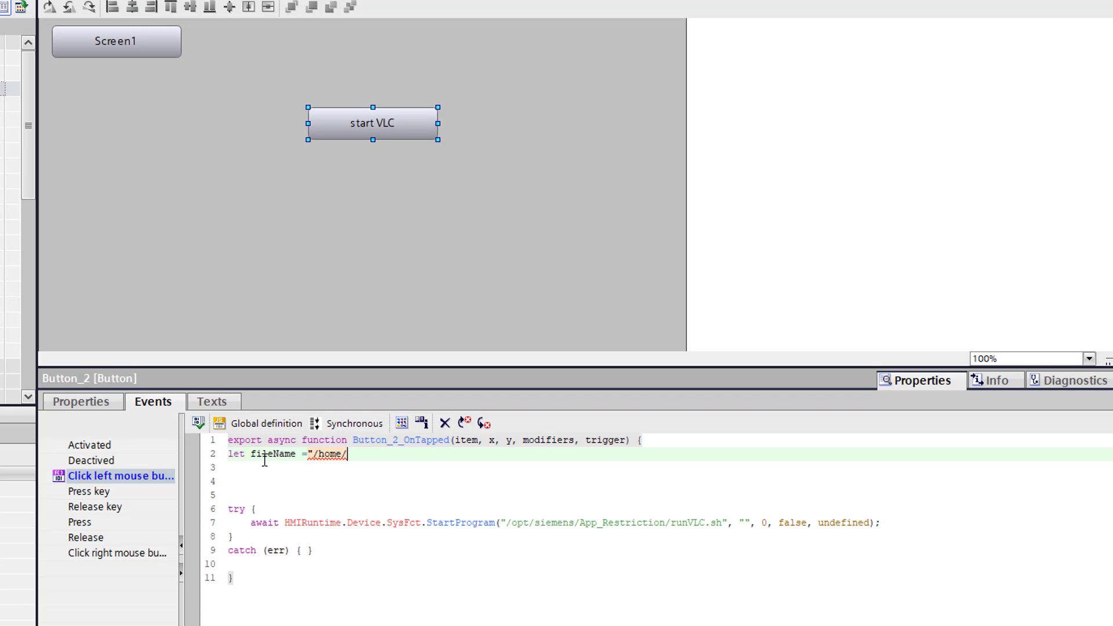
text(industrial/M)
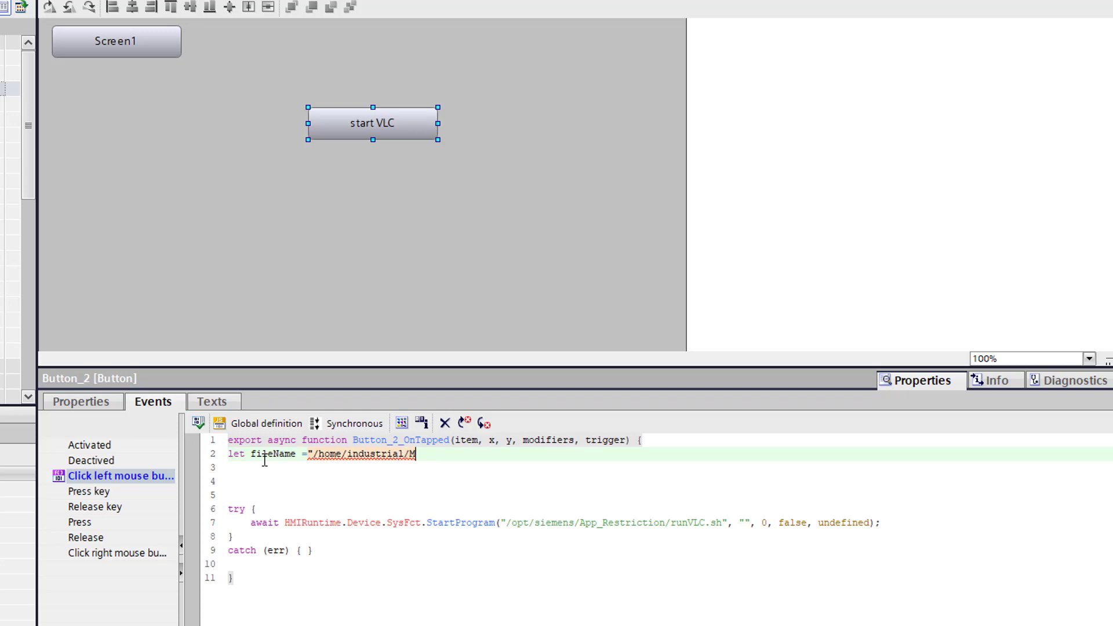
text(yMusic.mp3")
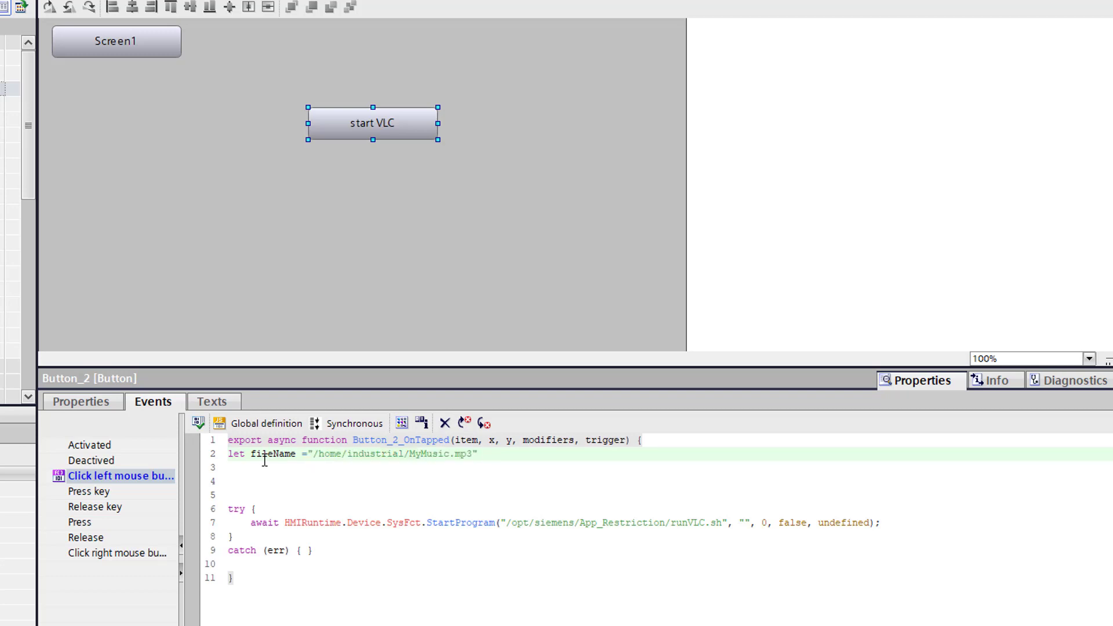
text(;)
Pass fileName as StartProgram's program parameter and download the project to the panel
double_click(279, 456)
key(ctrl+c)
click(738, 529)
key(Delete)
key(Delete)
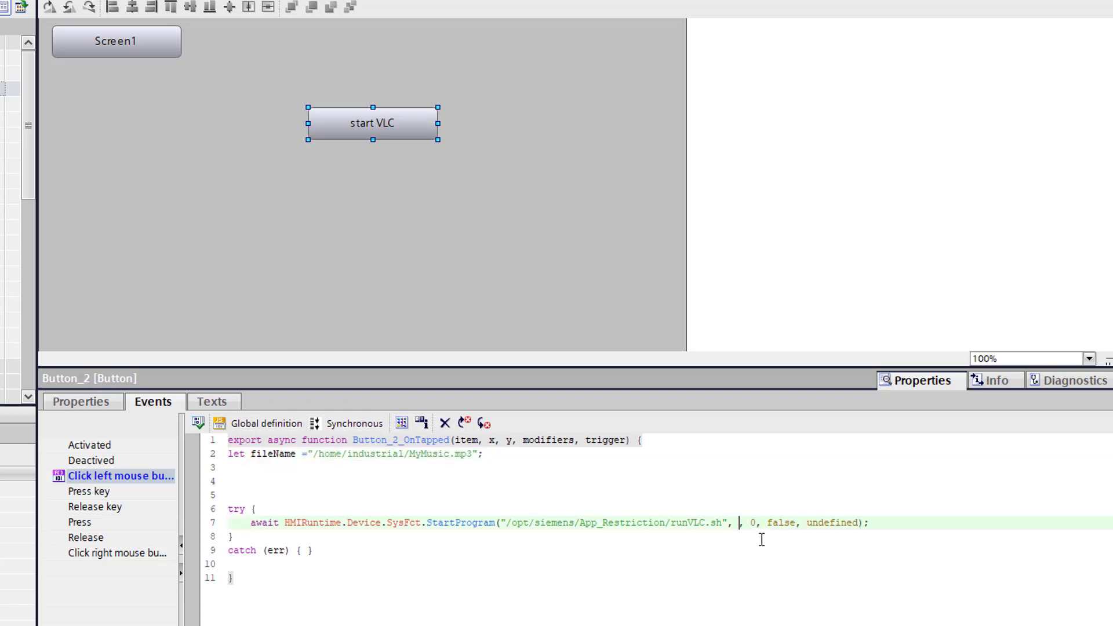
key(ctrl+v)
key(Down)
key(Down)
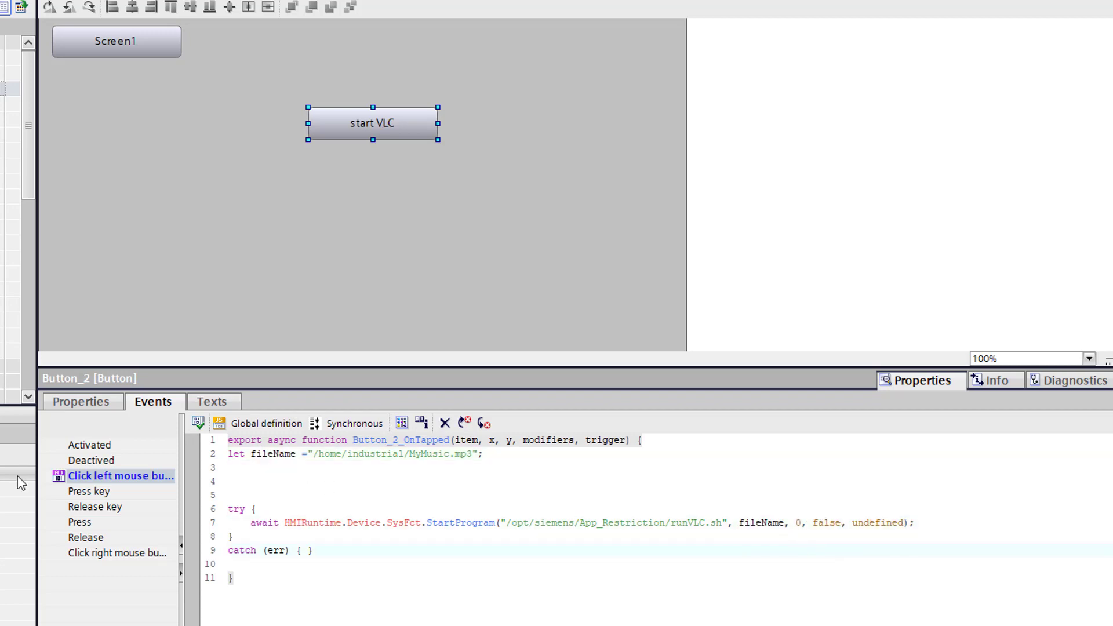
key(ctrl+l)
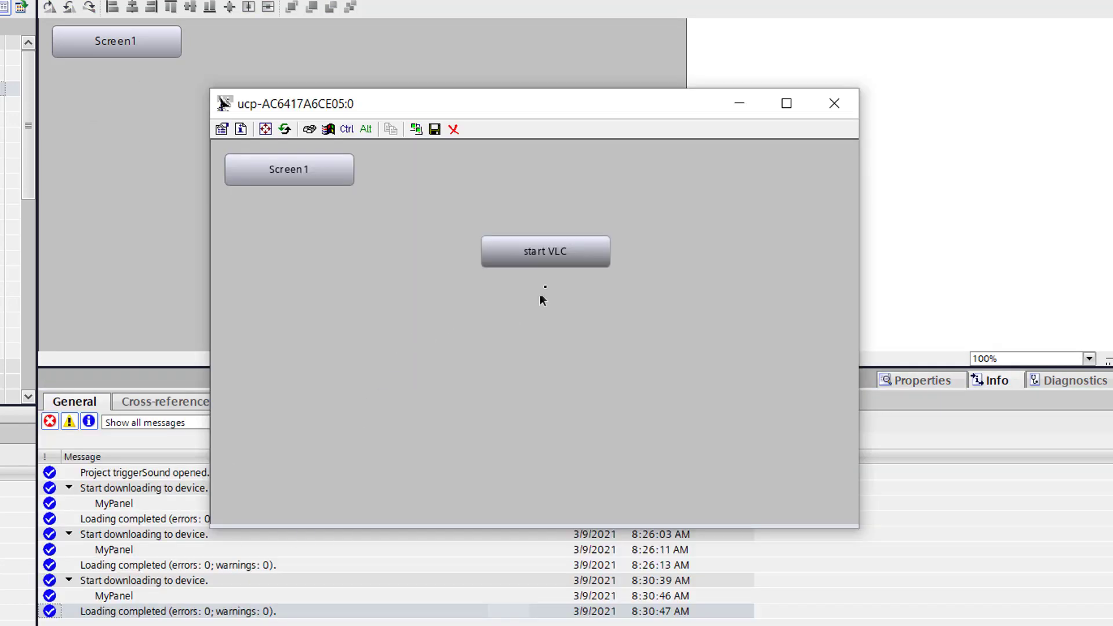
Launch VLC with the start VLC button and route its audio to the Plantronics output
click(556, 255)
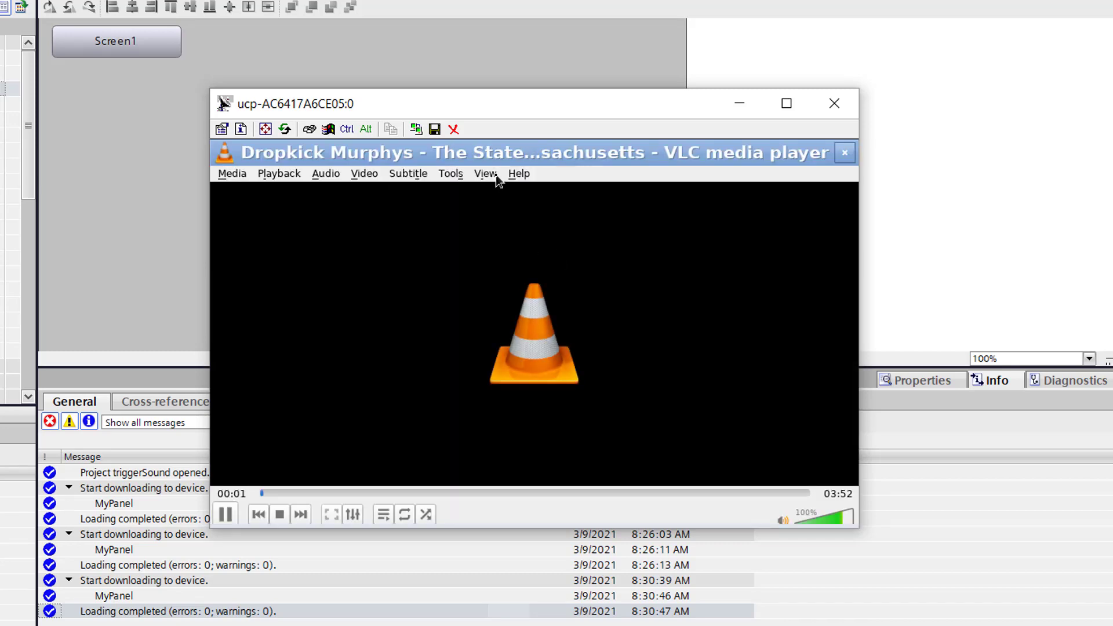
click(322, 176)
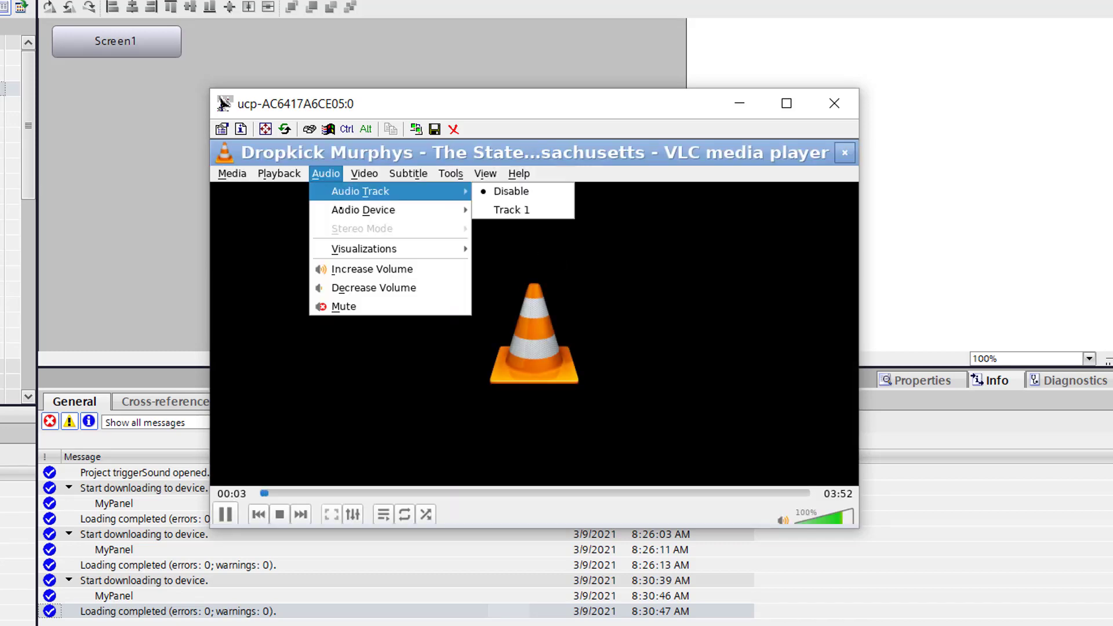
mouse_move(341, 211)
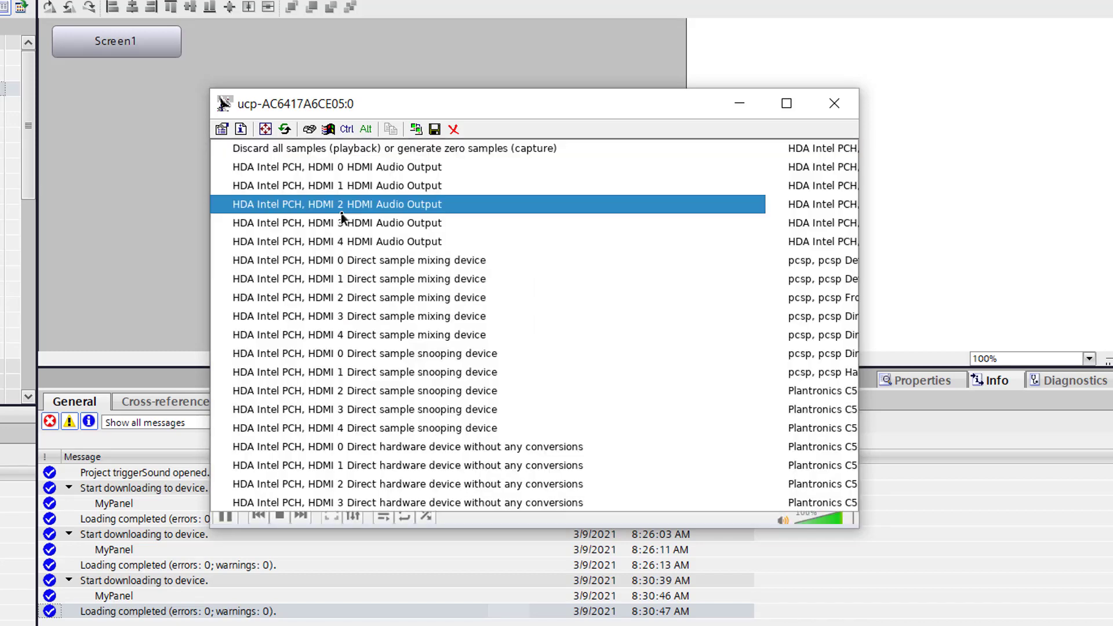
click(835, 393)
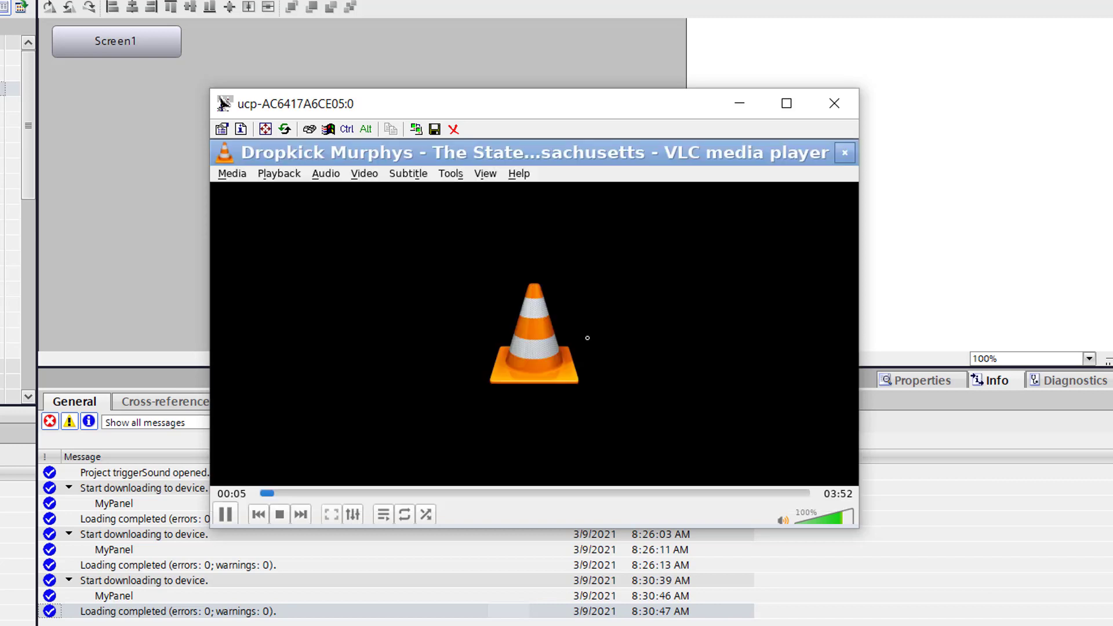
Select audio Track 1 in VLC, then close the player
click(331, 176)
mouse_move(347, 191)
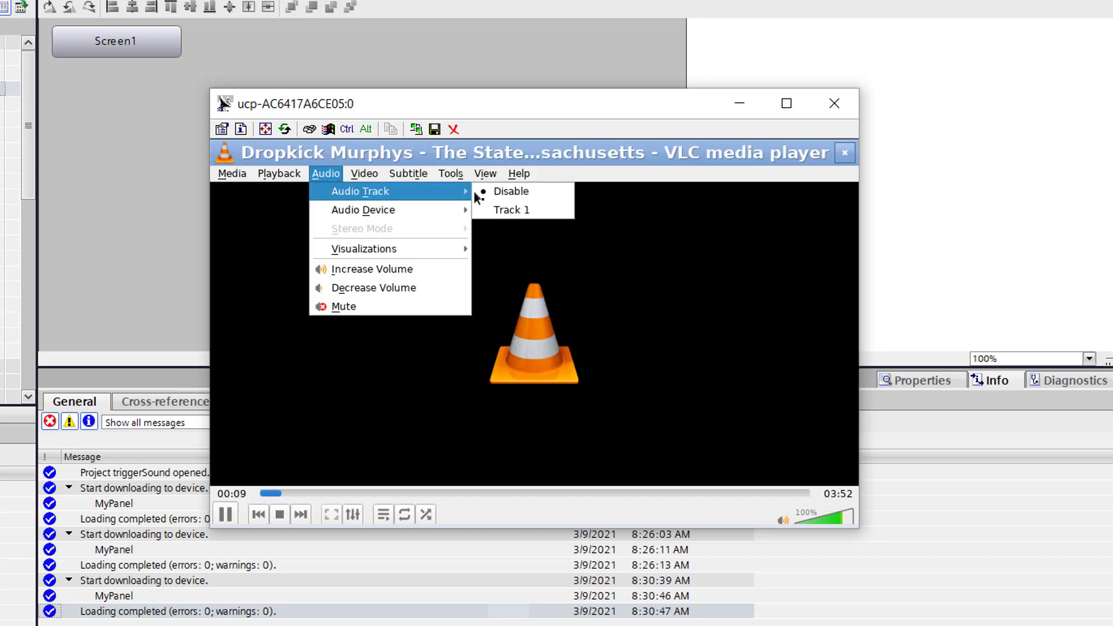
click(507, 209)
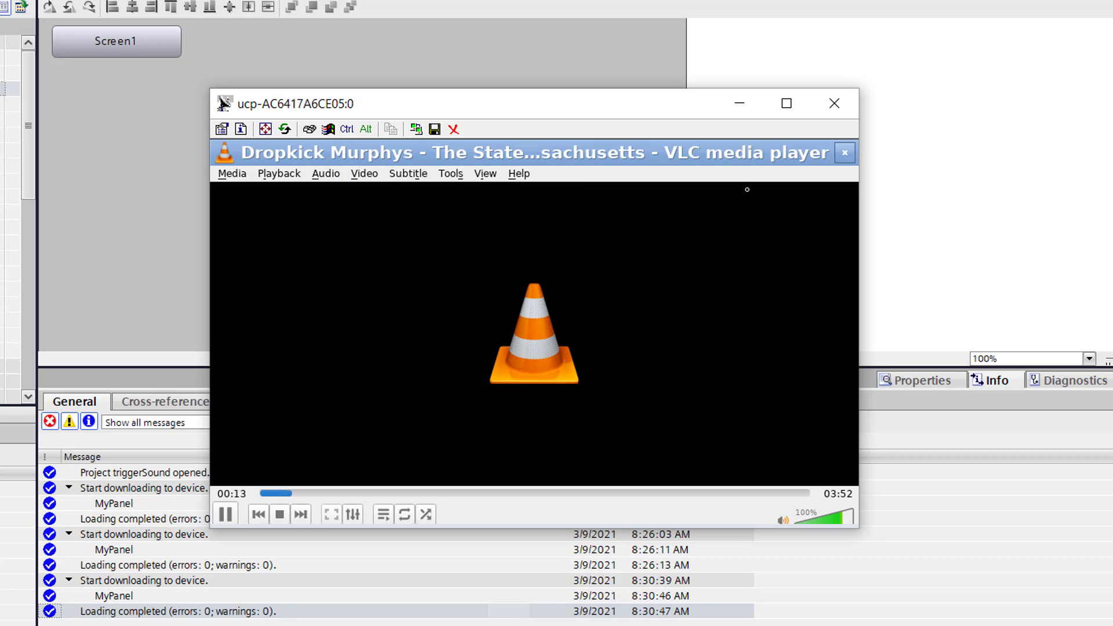
click(843, 154)
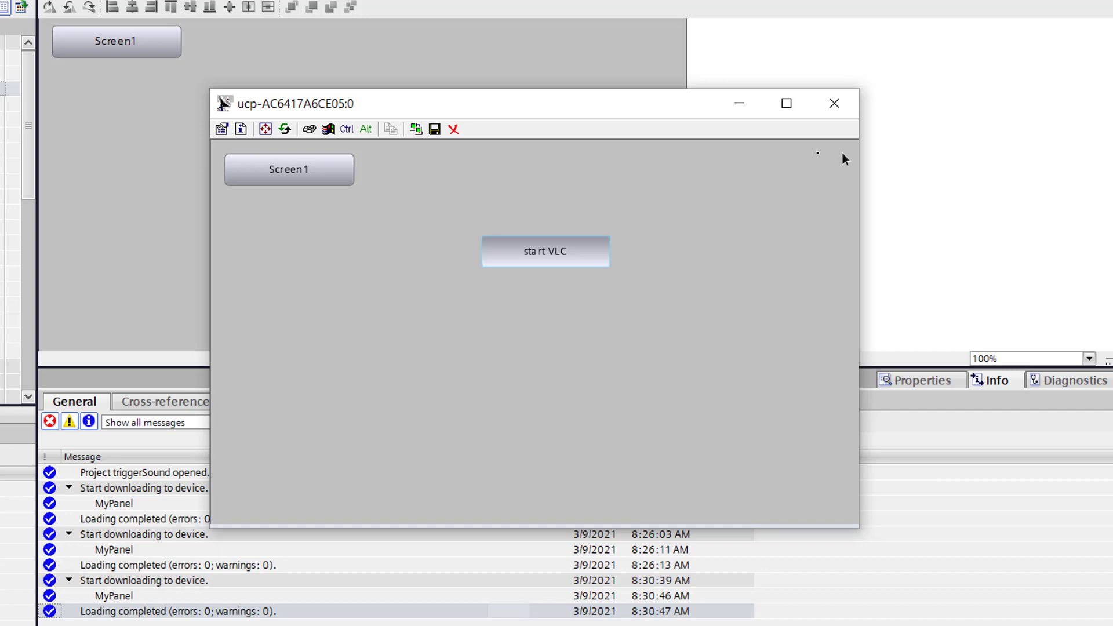
Scroll the VideoLAN wiki Command line page down to VLC's audio options
mouse_move(422, 526)
mouse_move(377, 618)
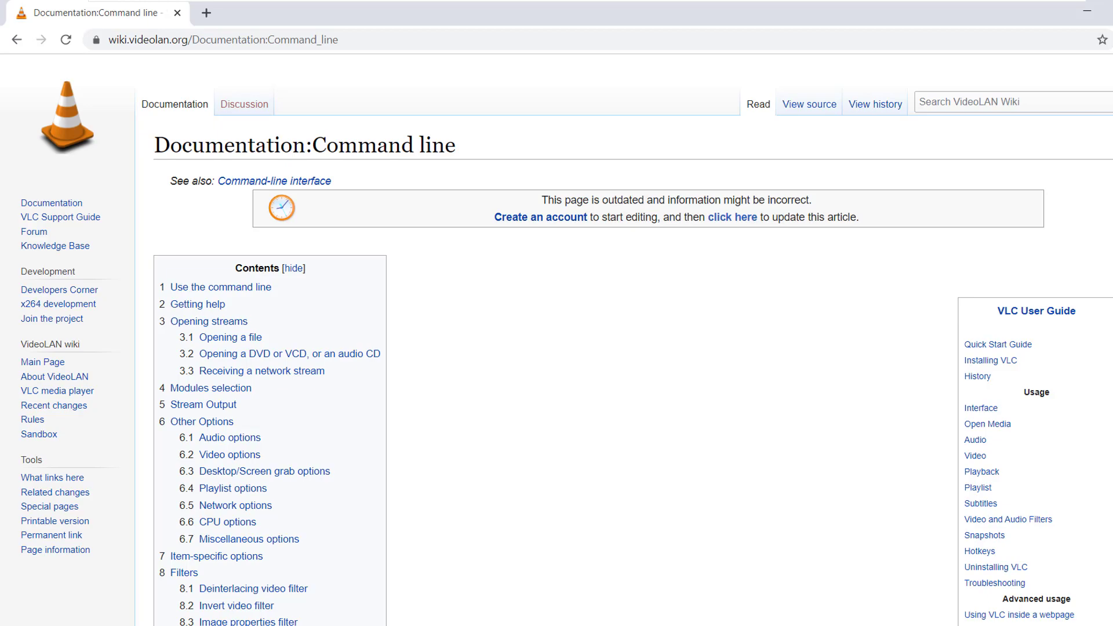
scroll(567, 348, down, 13)
scroll(567, 348, down, 4)
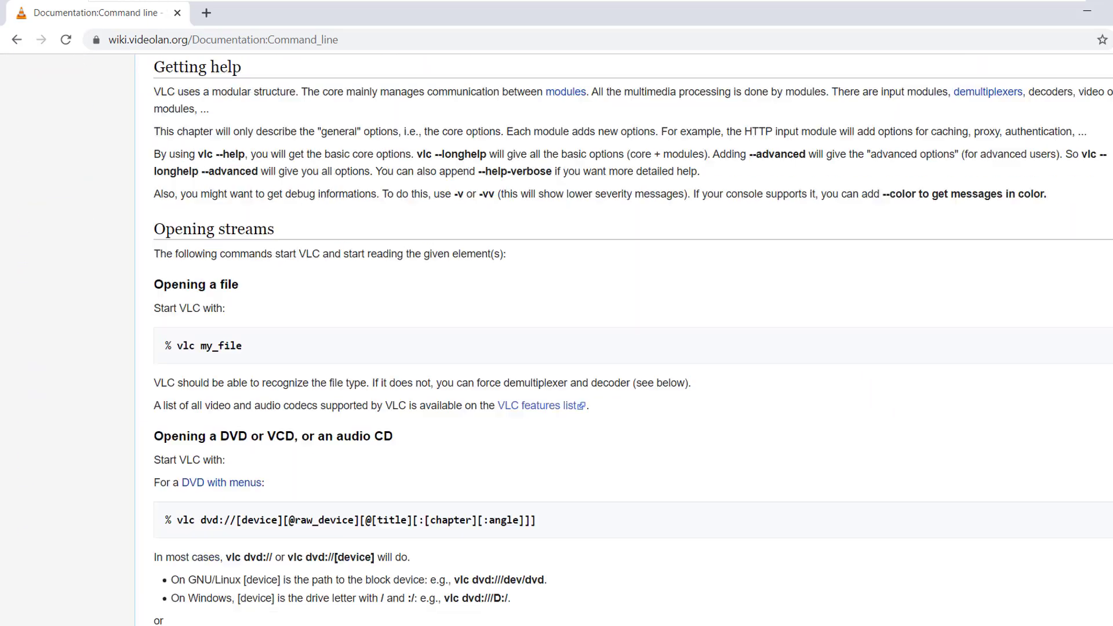
scroll(633, 337, down, 20)
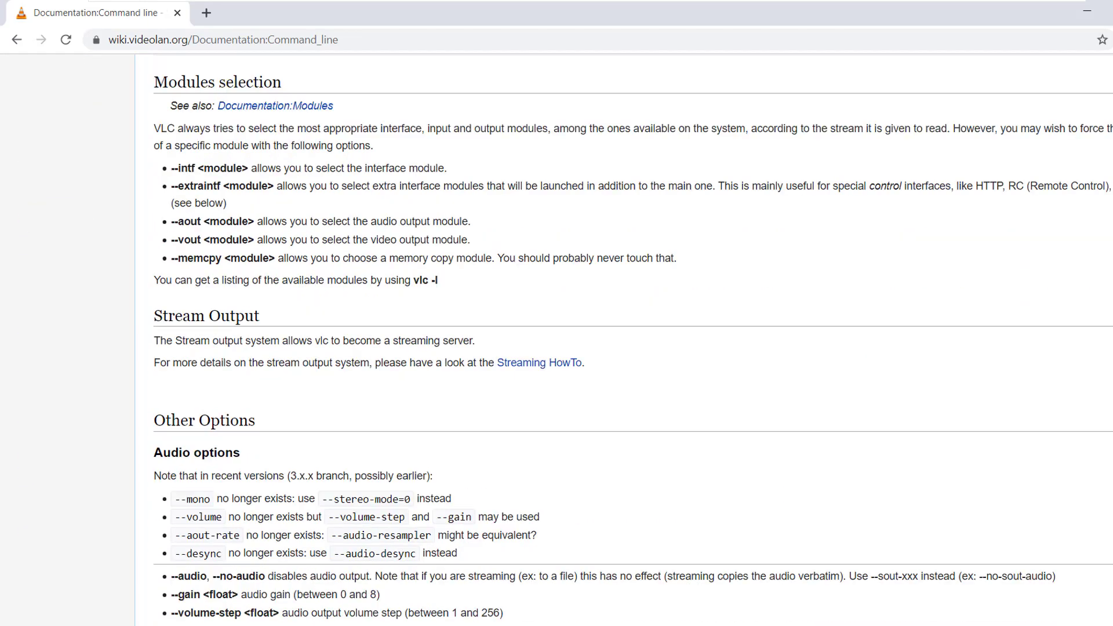
scroll(763, 304, down, 7)
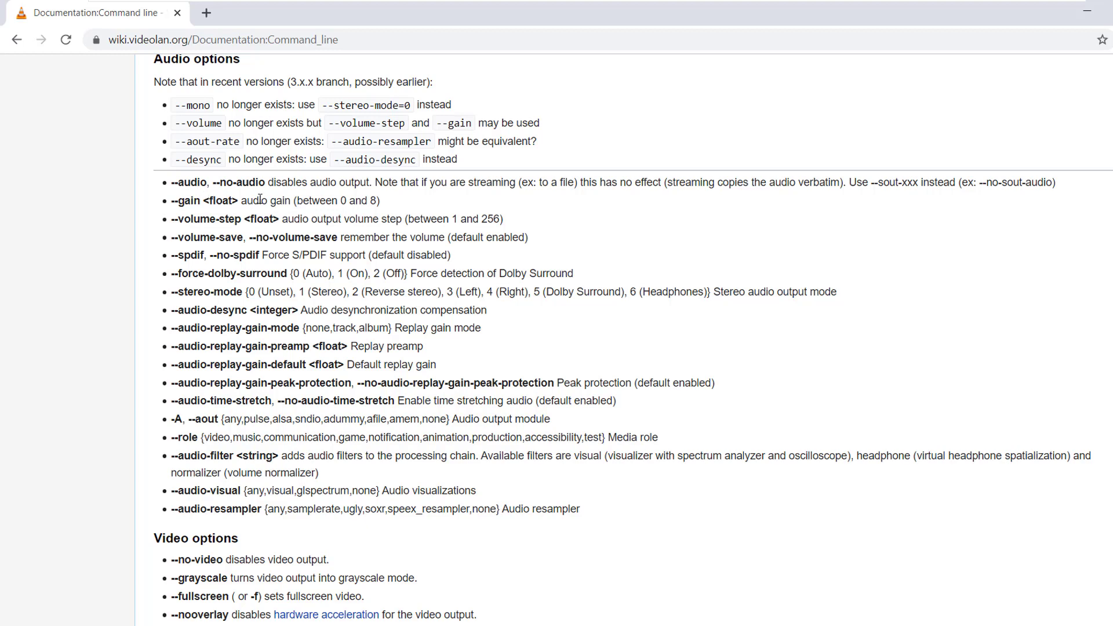
scroll(623, 336, down, 3)
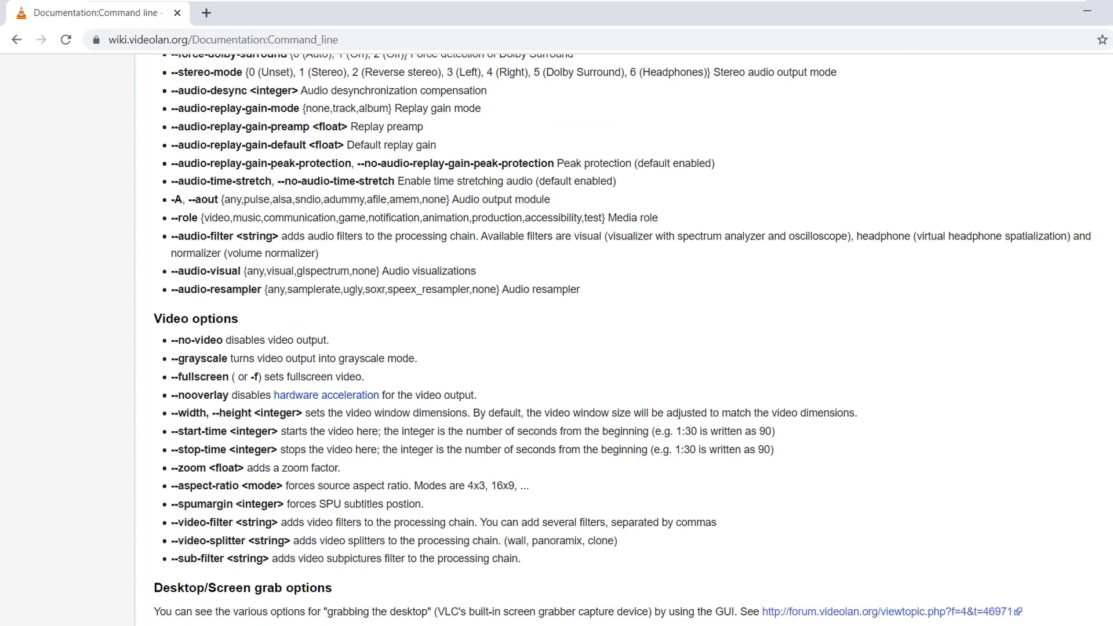
Relaunch VLC from the start VLC button and open the Audio section of Tools > Preferences
click(1086, 14)
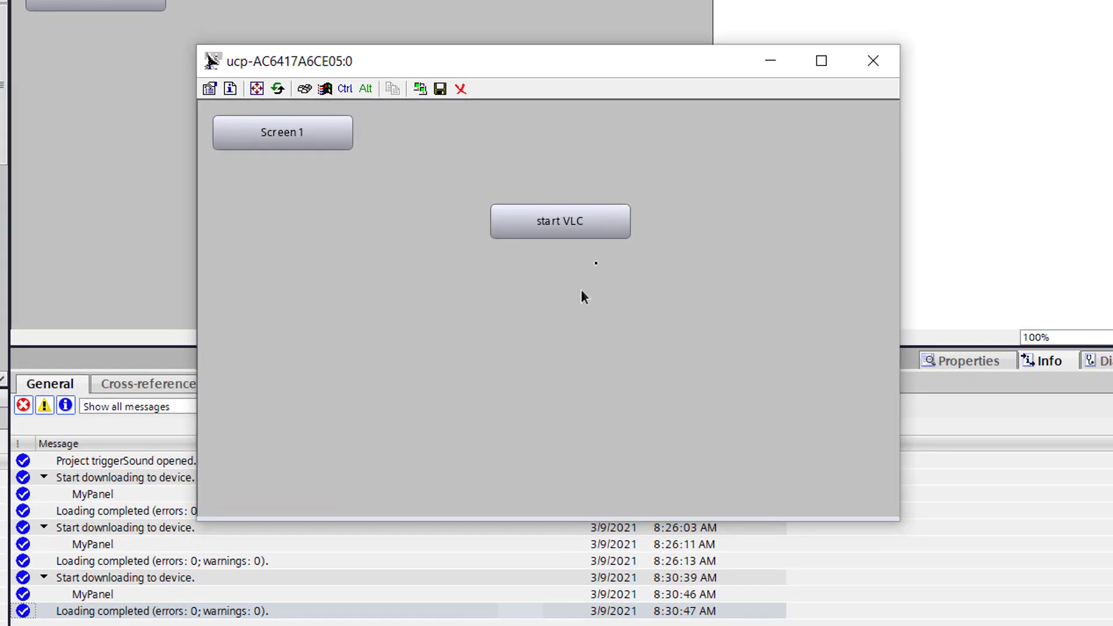
click(584, 232)
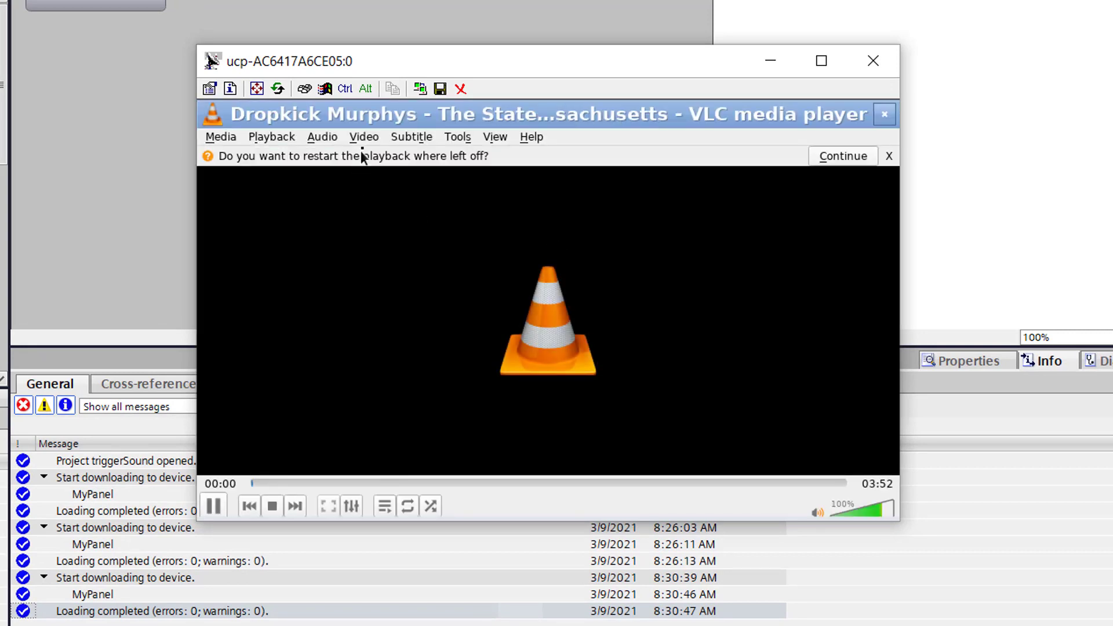
click(357, 142)
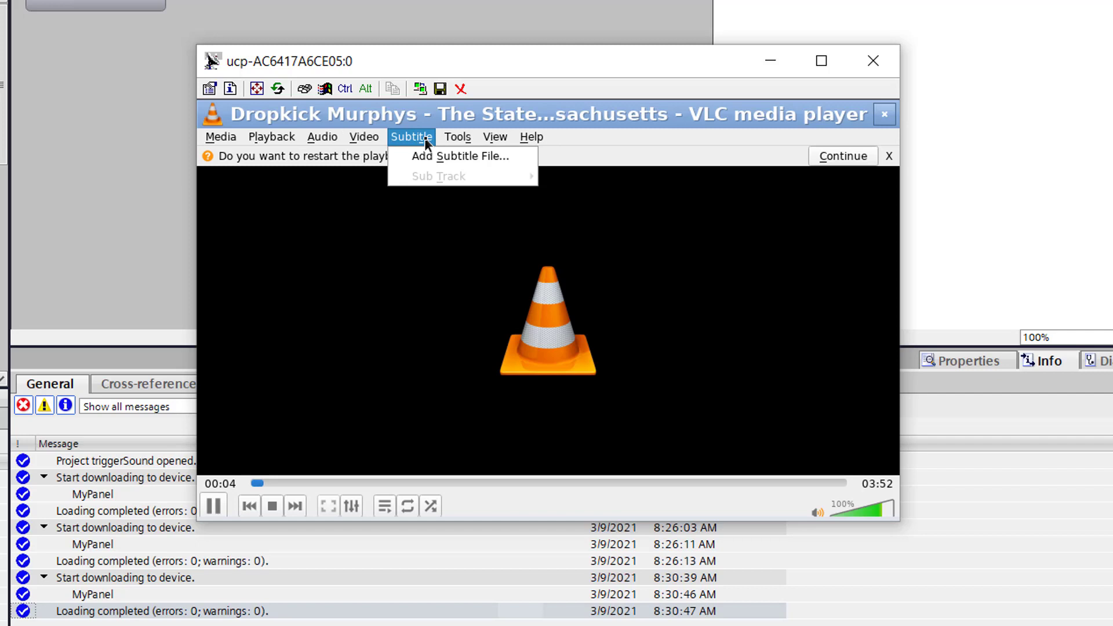
mouse_move(458, 142)
click(504, 339)
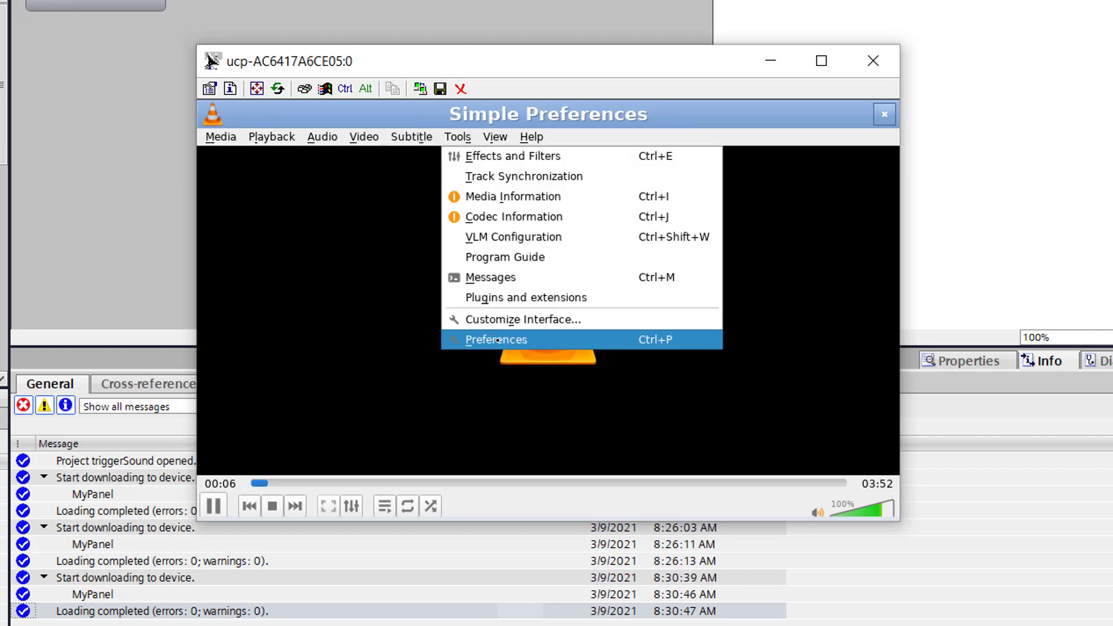
click(326, 191)
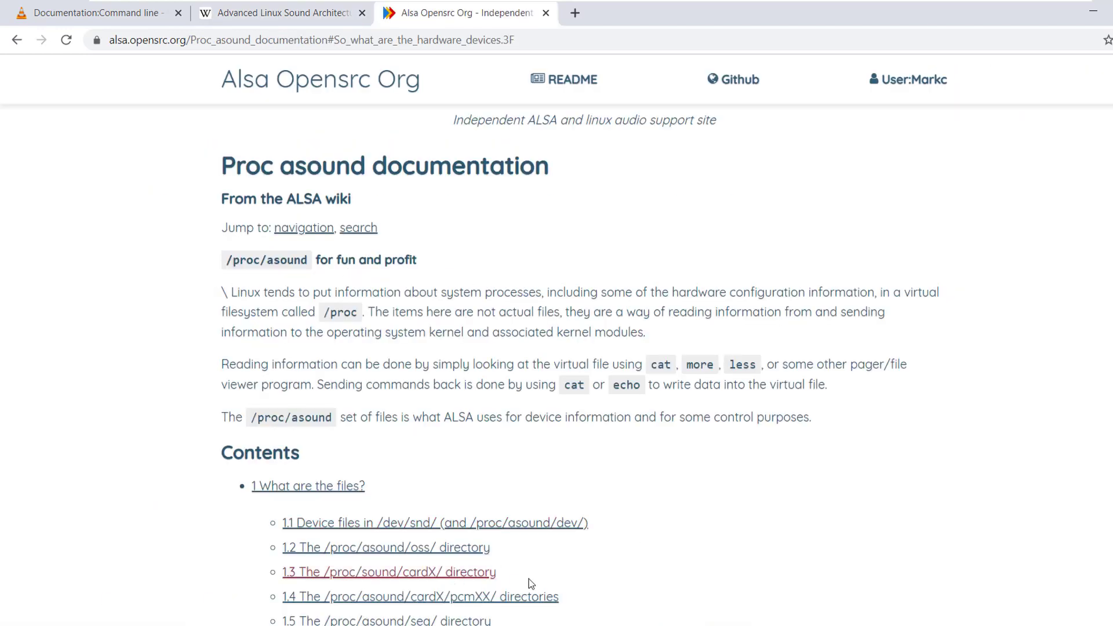
Scroll the ALSA /proc/asound documentation down to the 'What are the files?' section
scroll(557, 348, down, 5)
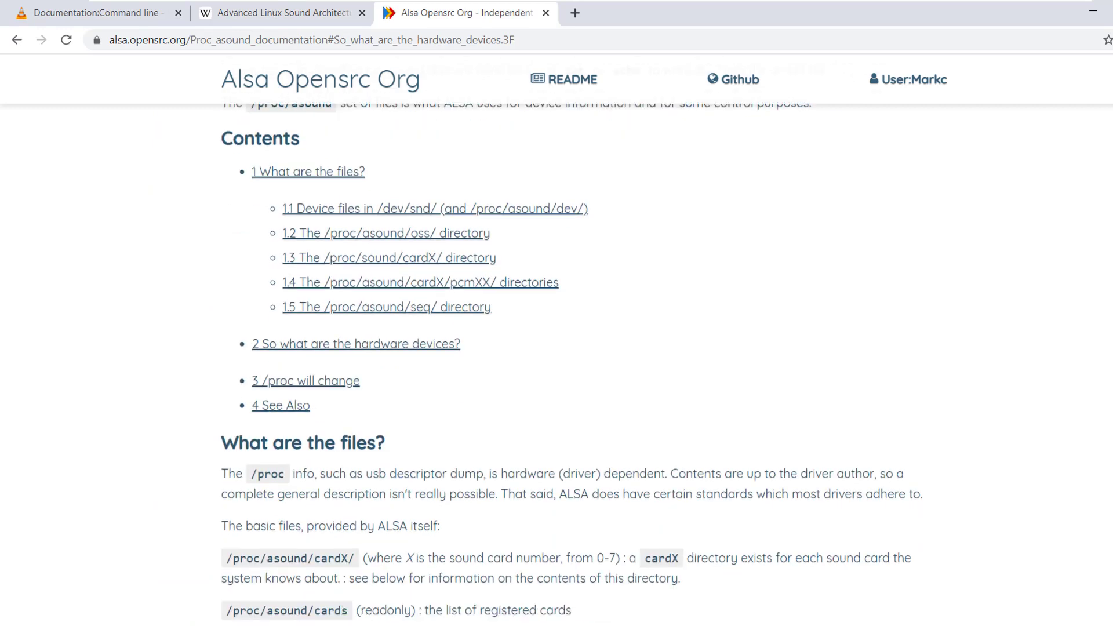
scroll(557, 348, down, 4)
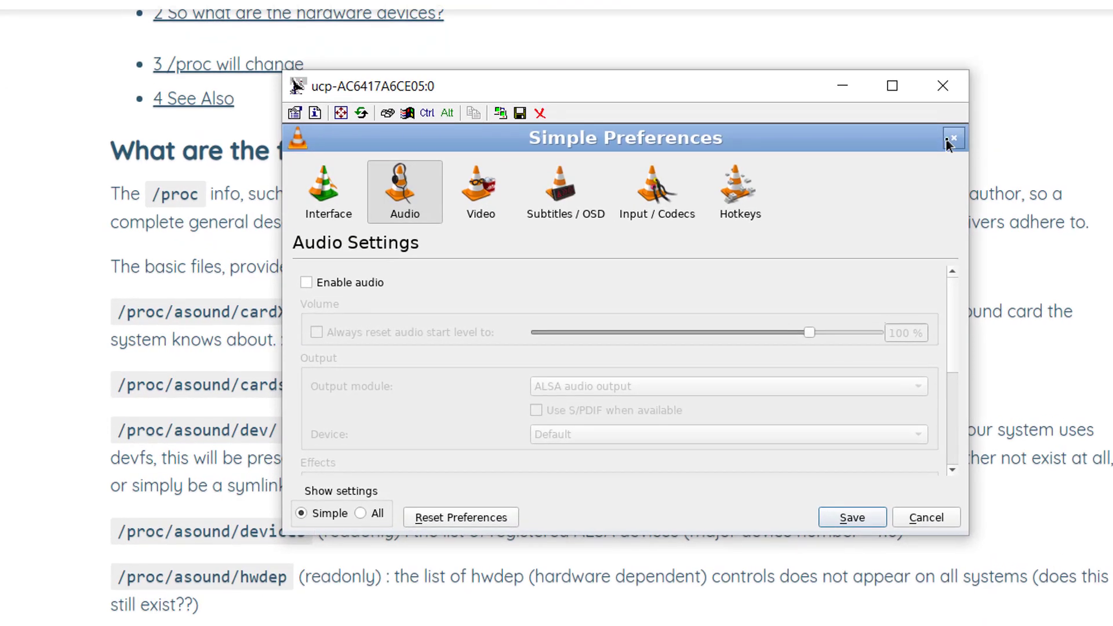
Close VLC's Simple Preferences and start the panel's File Browser app
click(948, 141)
click(309, 520)
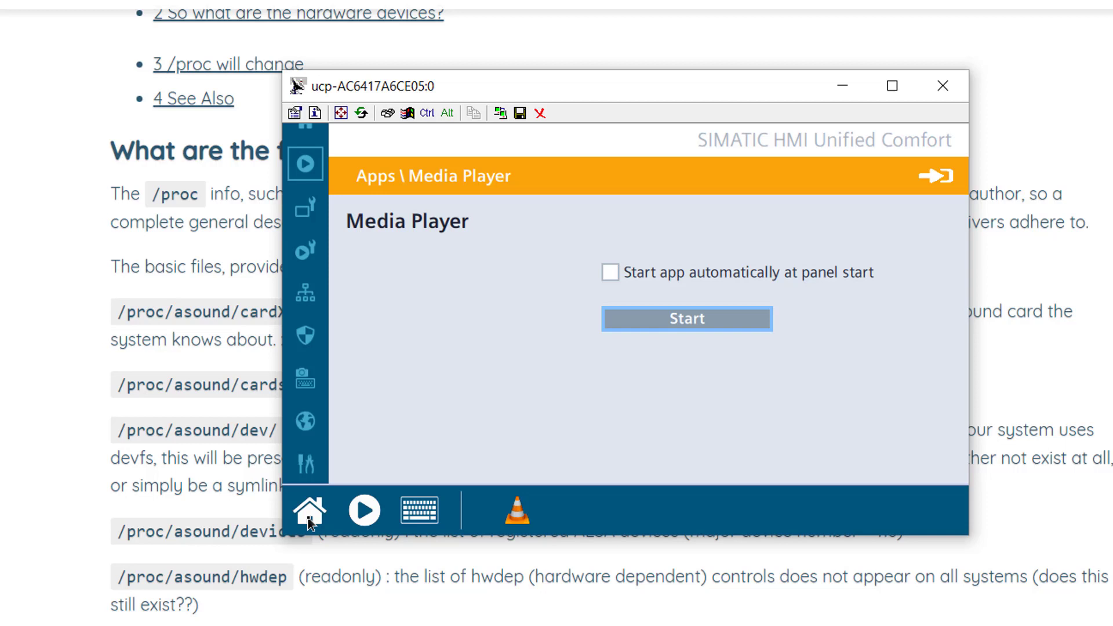
click(307, 516)
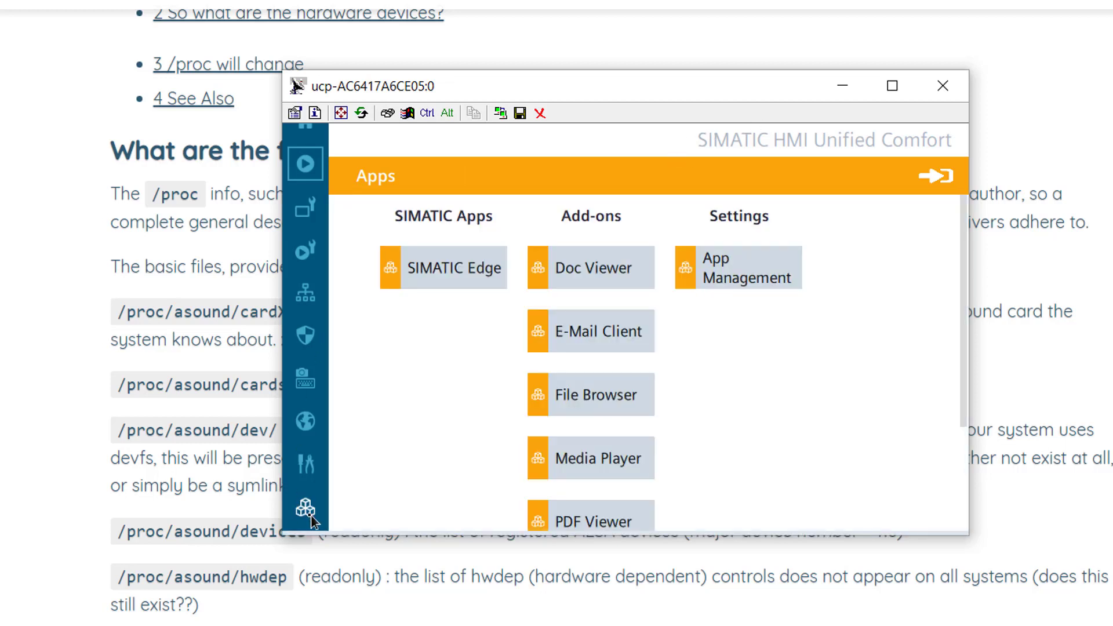
click(630, 400)
click(682, 258)
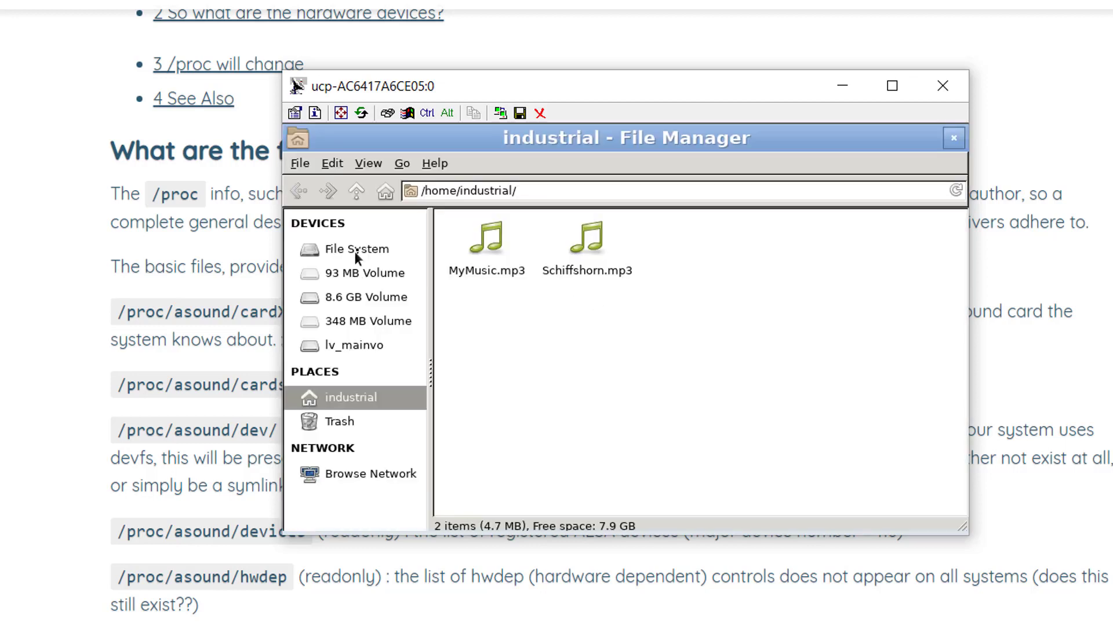
Browse the panel's file system into /proc/asound, showing card0, card1, card2, cards and devices
click(356, 254)
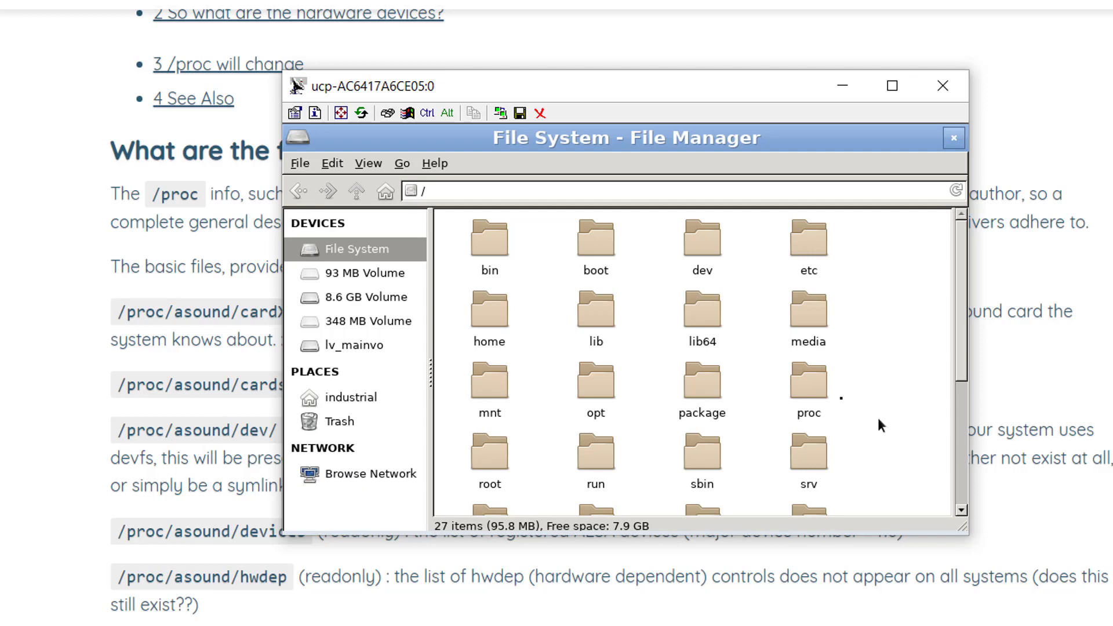
double_click(809, 383)
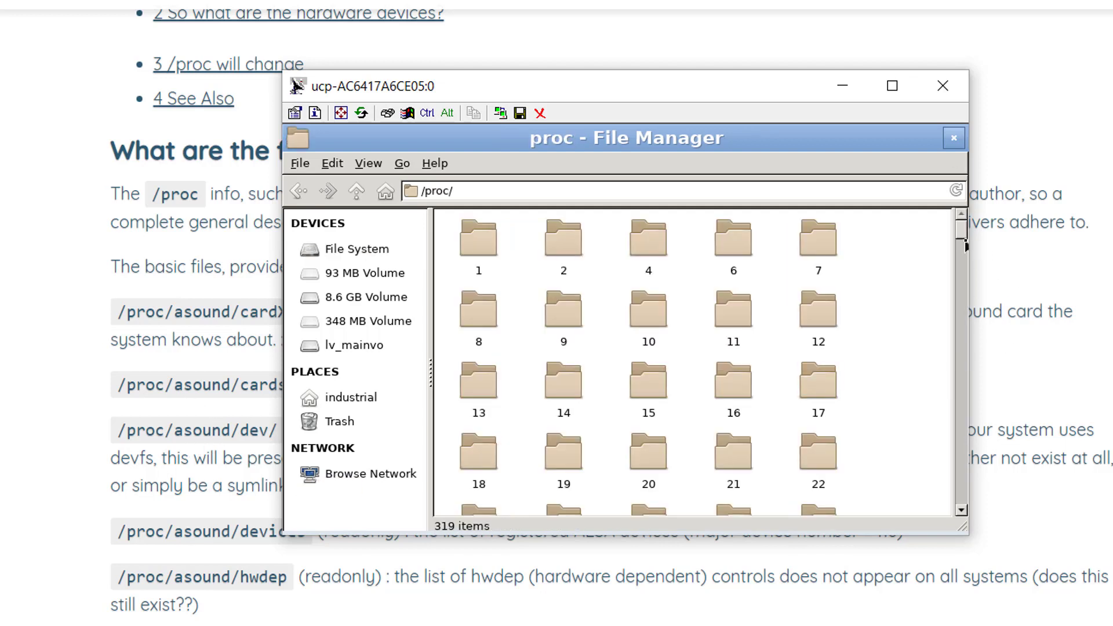
drag(962, 237, 949, 464)
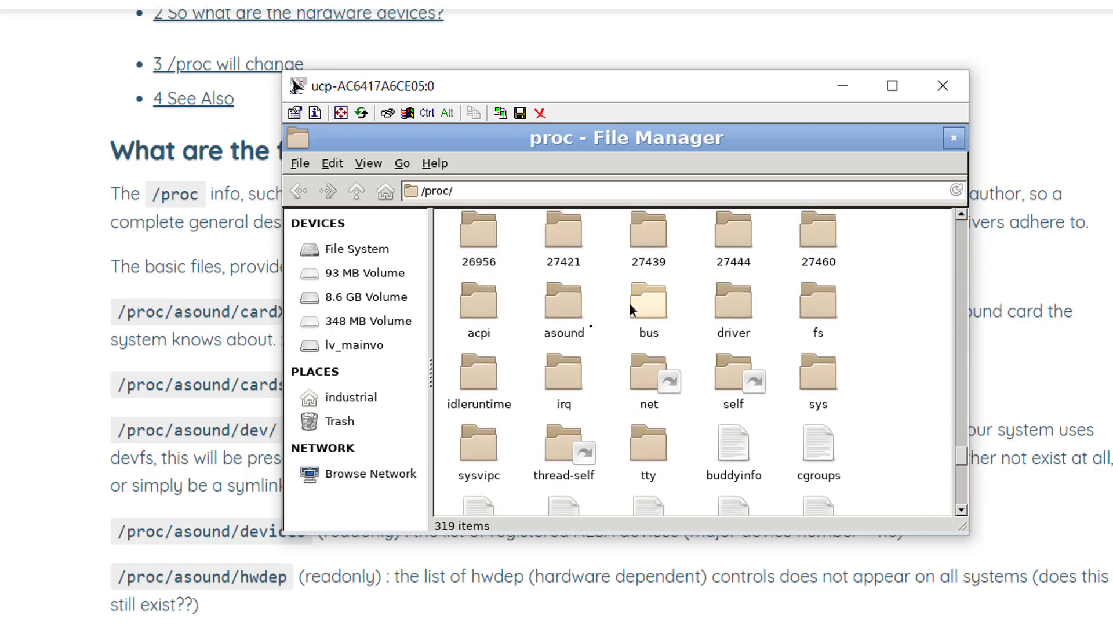
double_click(548, 292)
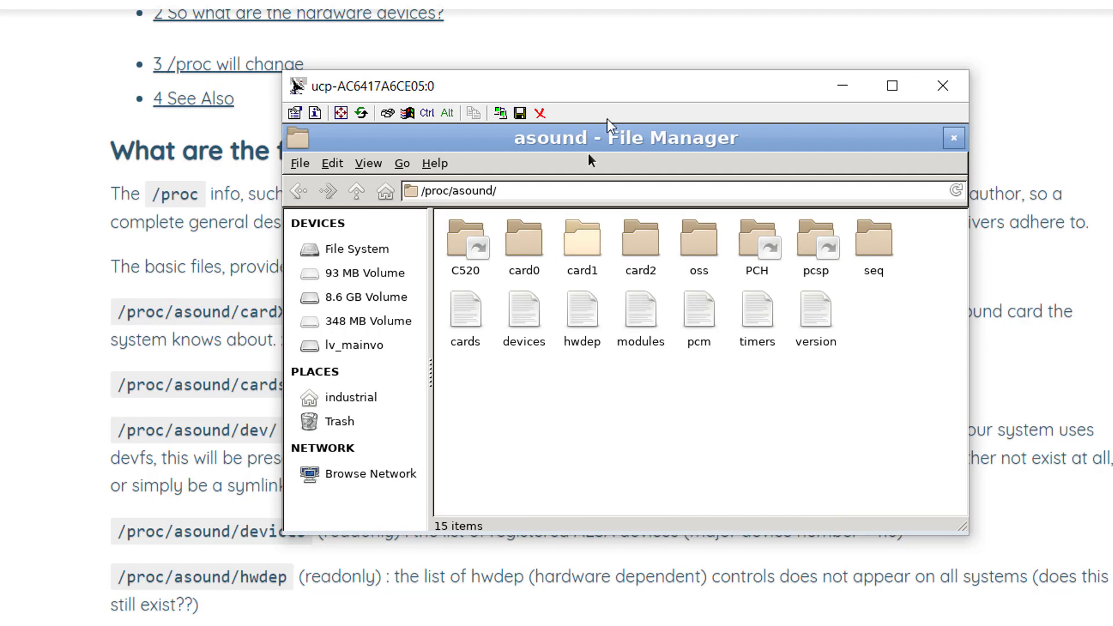
drag(609, 93, 705, 102)
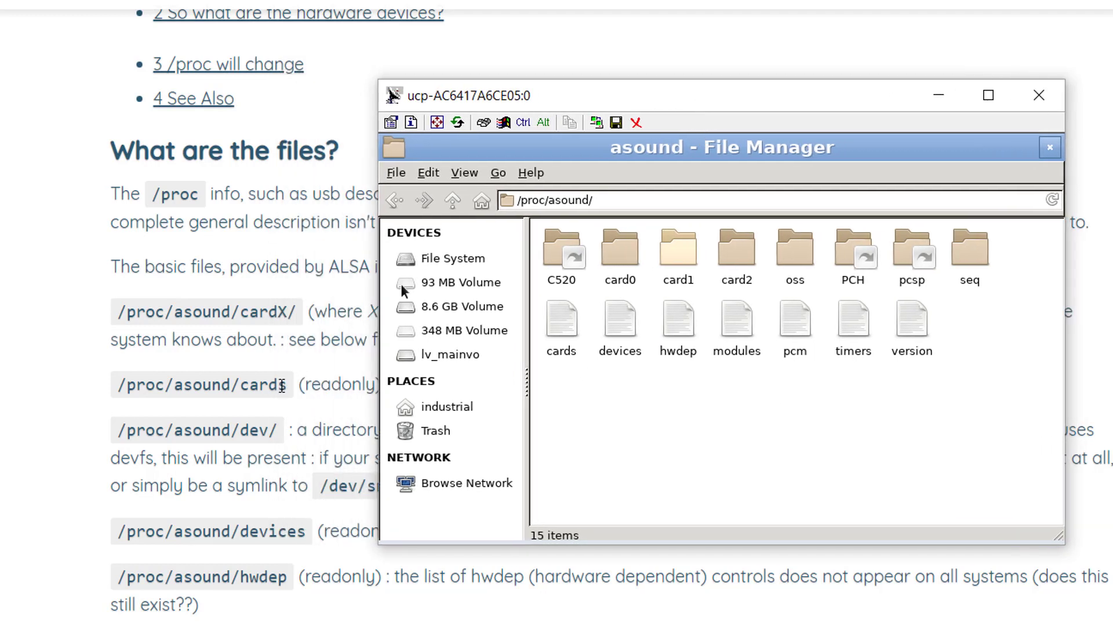
Open the cards file read-only in Writer and select C520, listed as card 2
double_click(568, 330)
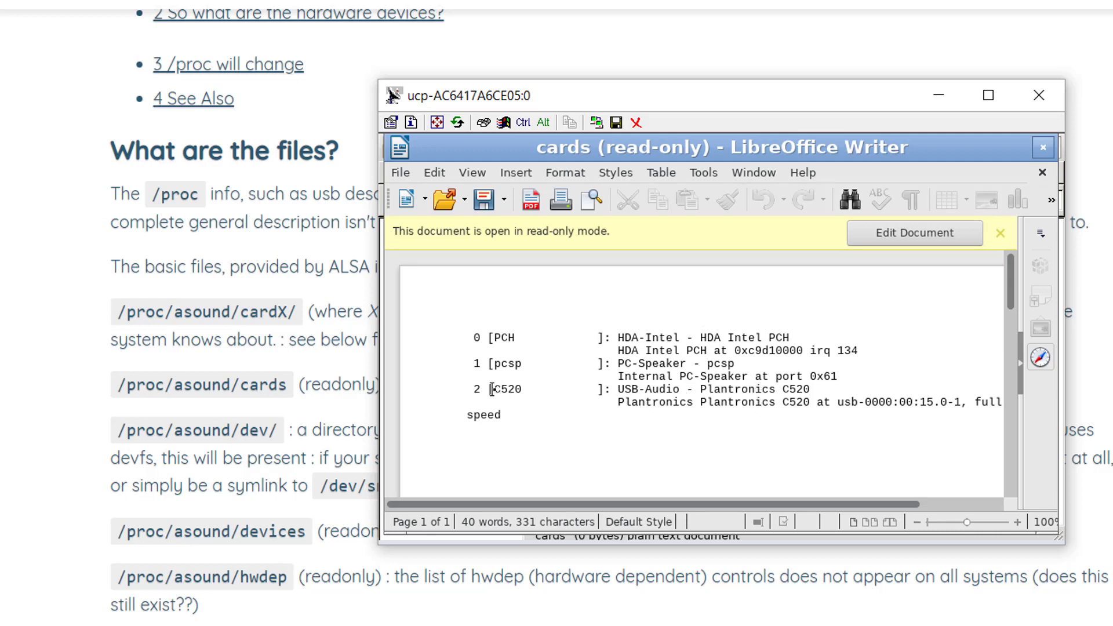
drag(494, 390, 528, 391)
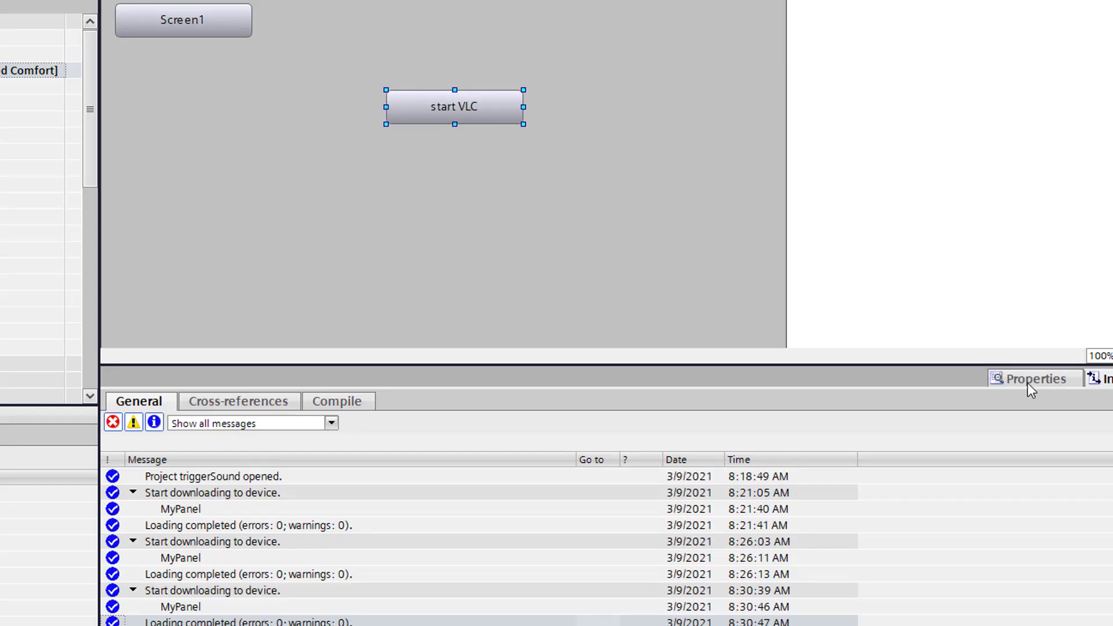
Add let parameter ="--audio --alsa-audio-device=default:CARD=C520"; on line 3 of the start VLC event script
click(1034, 379)
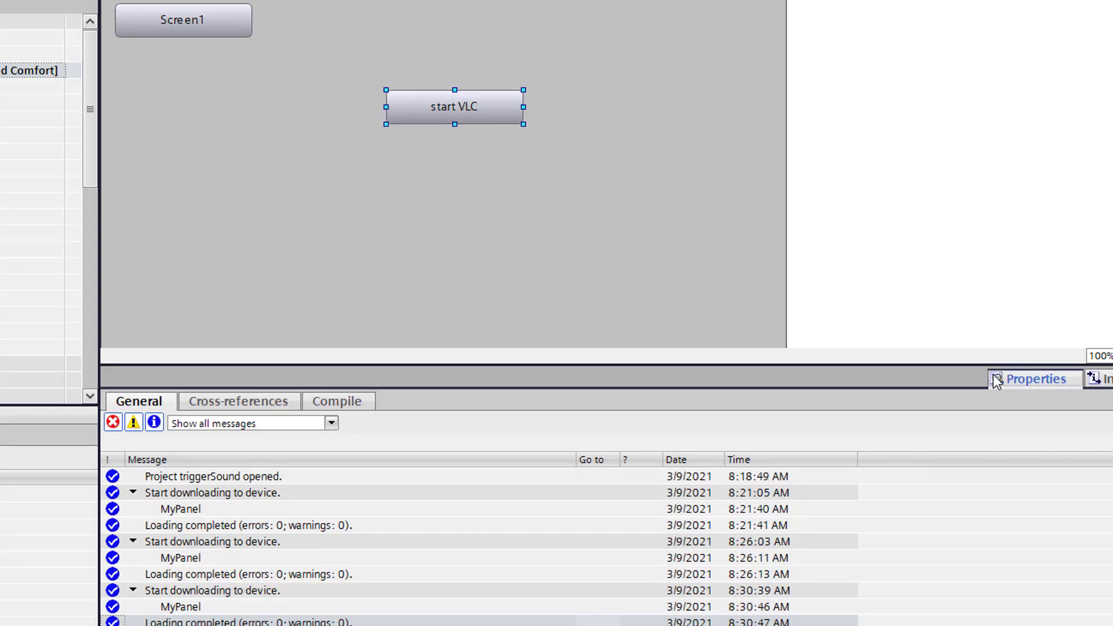
click(325, 476)
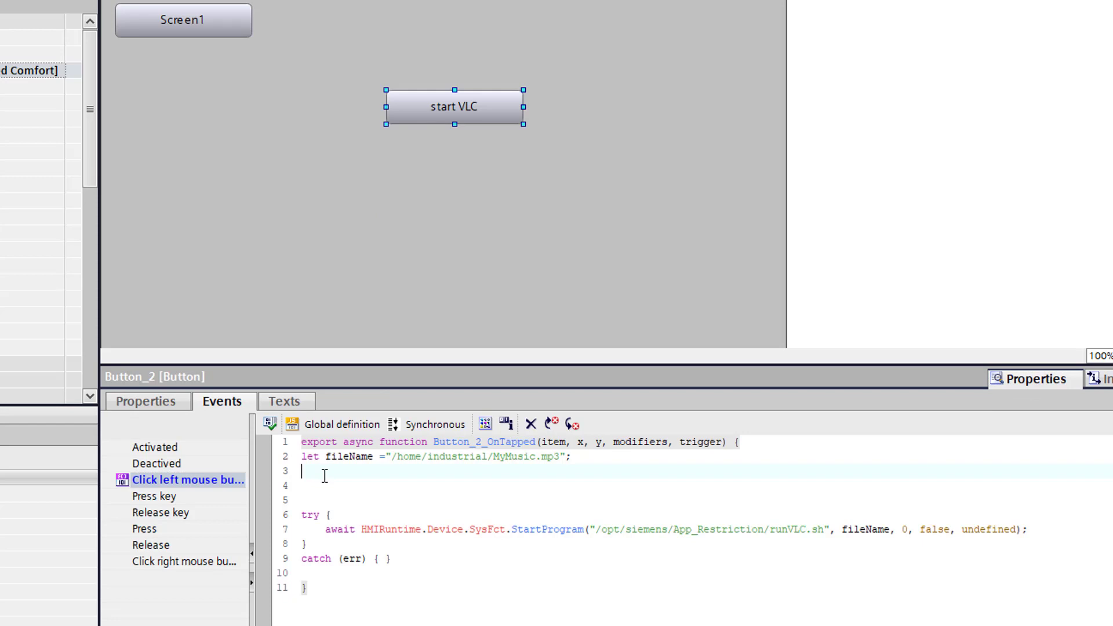
text(let parameter ="--)
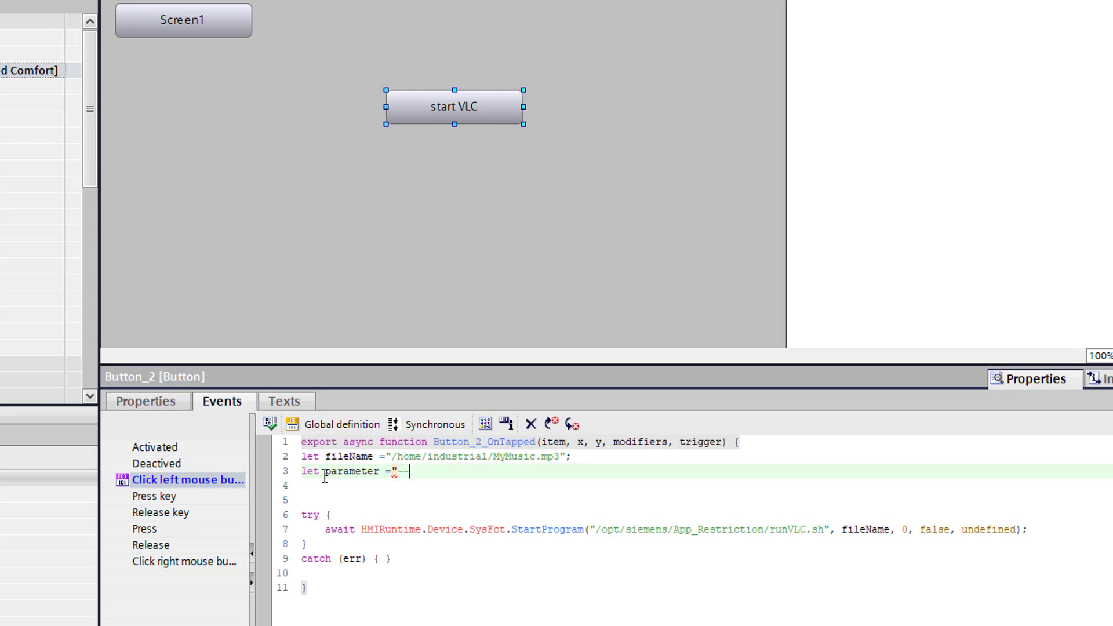
text(audio --alsa-)
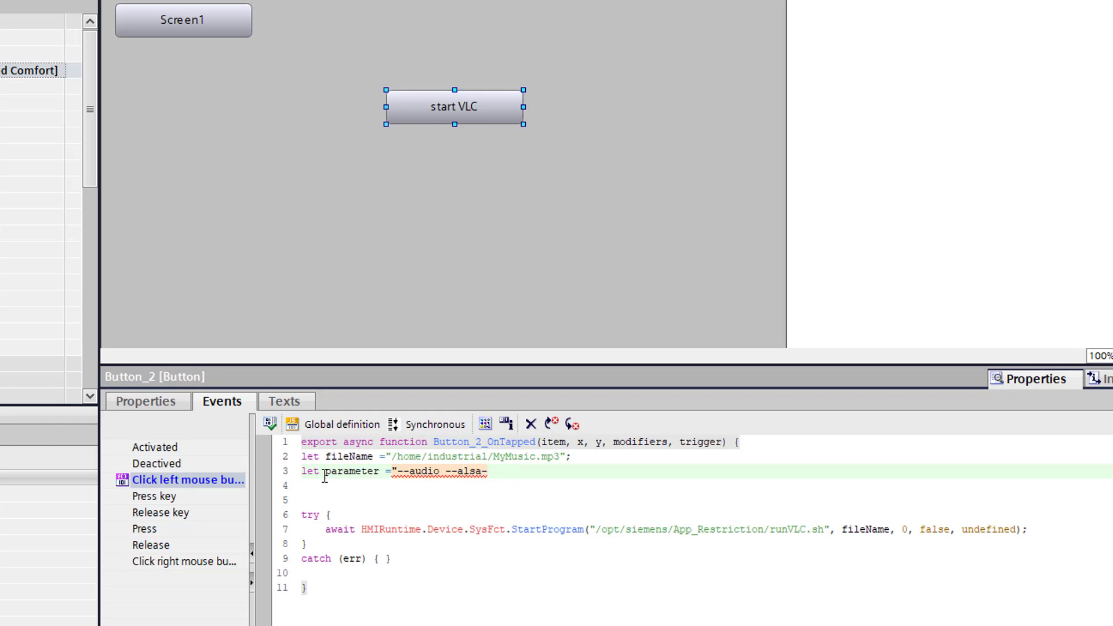
text(audio-)
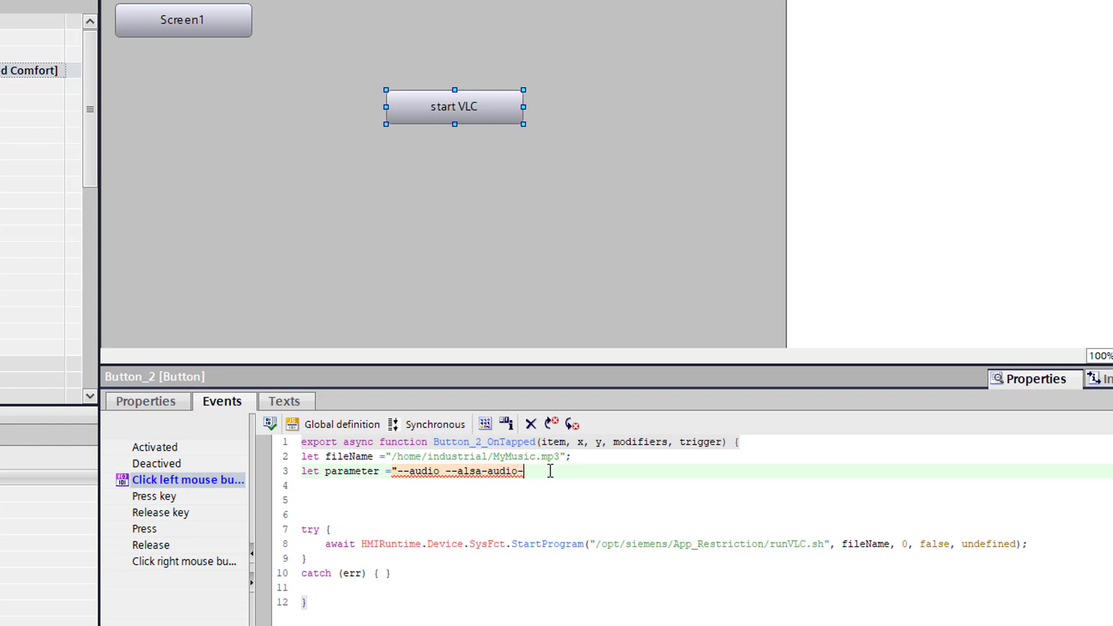
text(device=de)
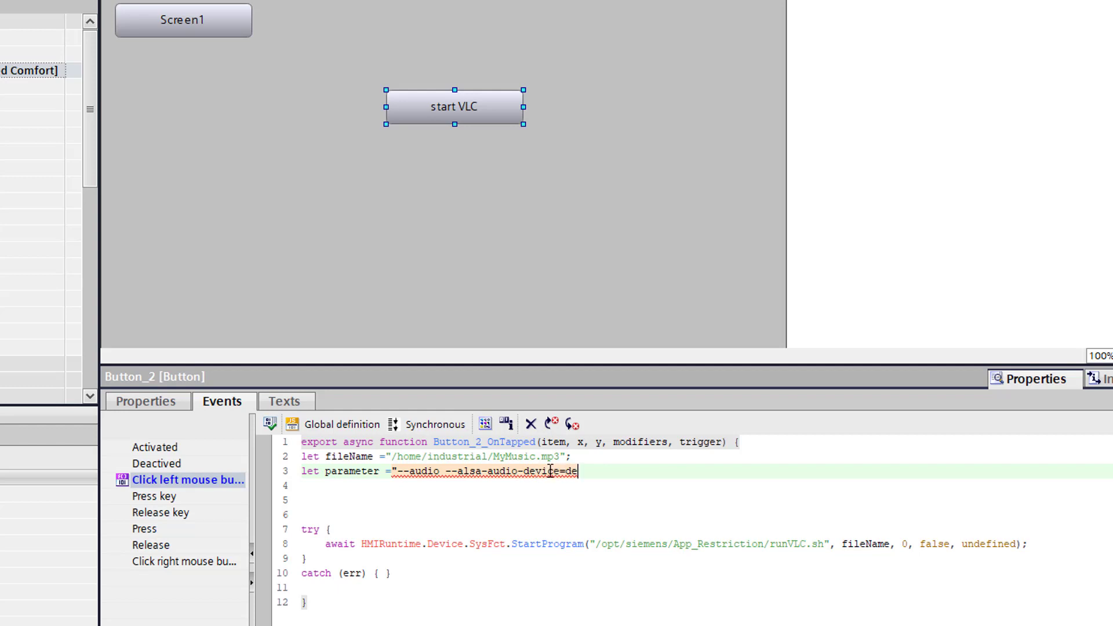
text(fault:CAR)
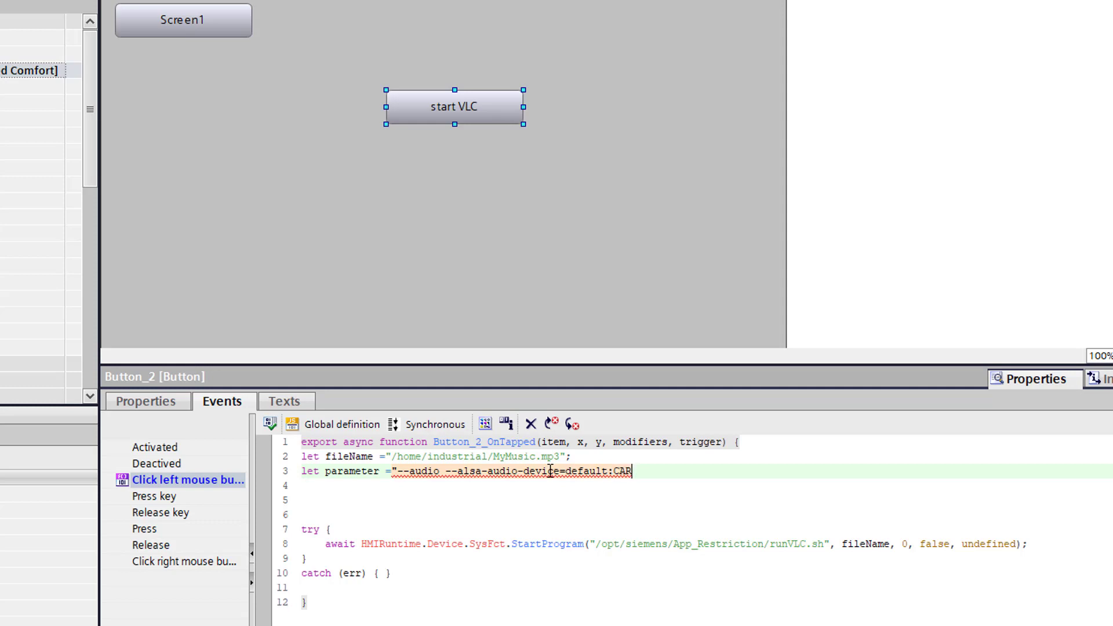
text(D=C520";)
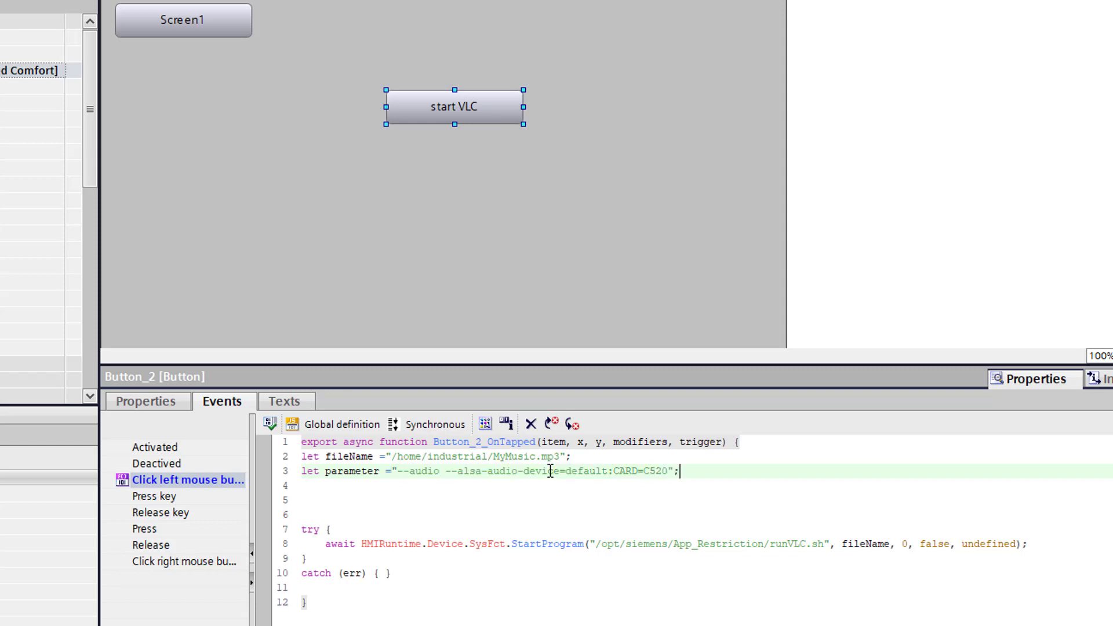
double_click(655, 472)
key(alt+Tab)
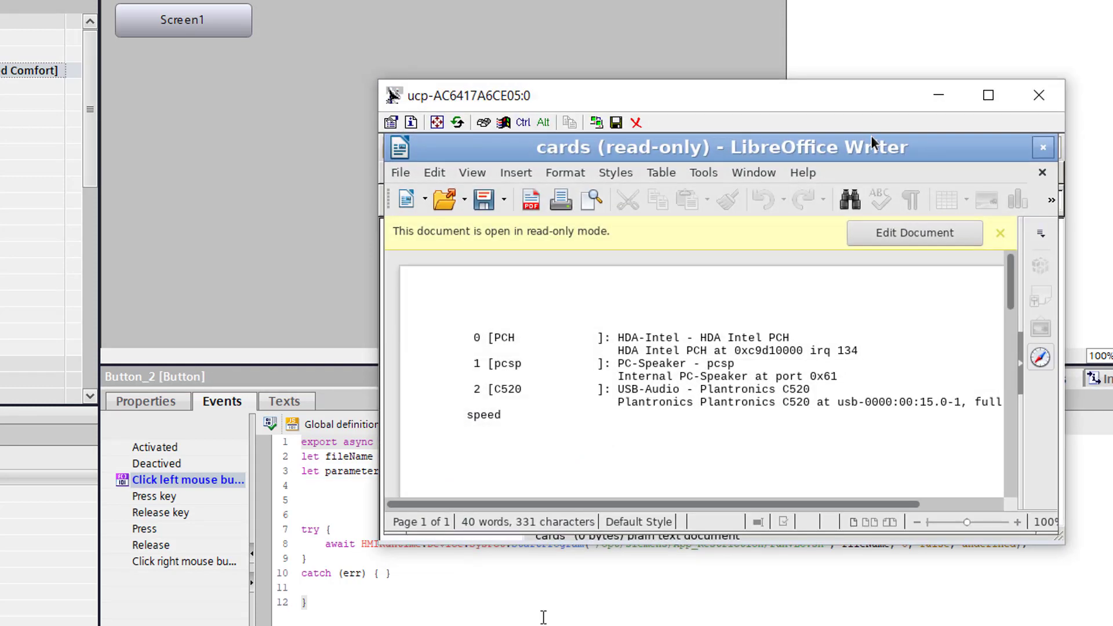
mouse_move(499, 390)
mouse_down()
mouse_move(528, 392)
mouse_move(493, 390)
mouse_up()
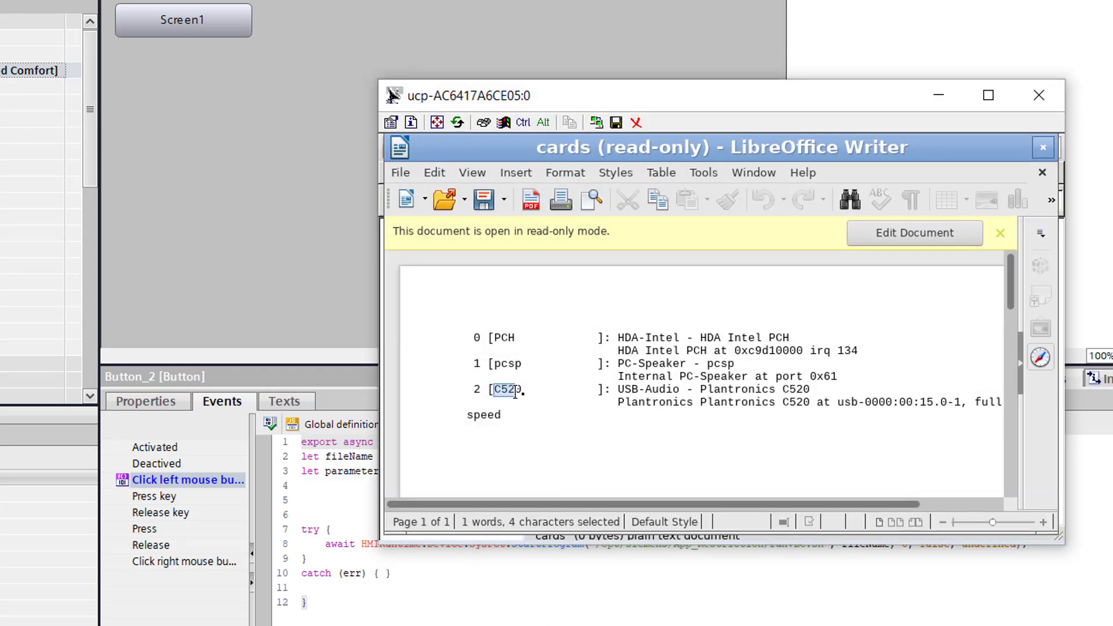
click(378, 506)
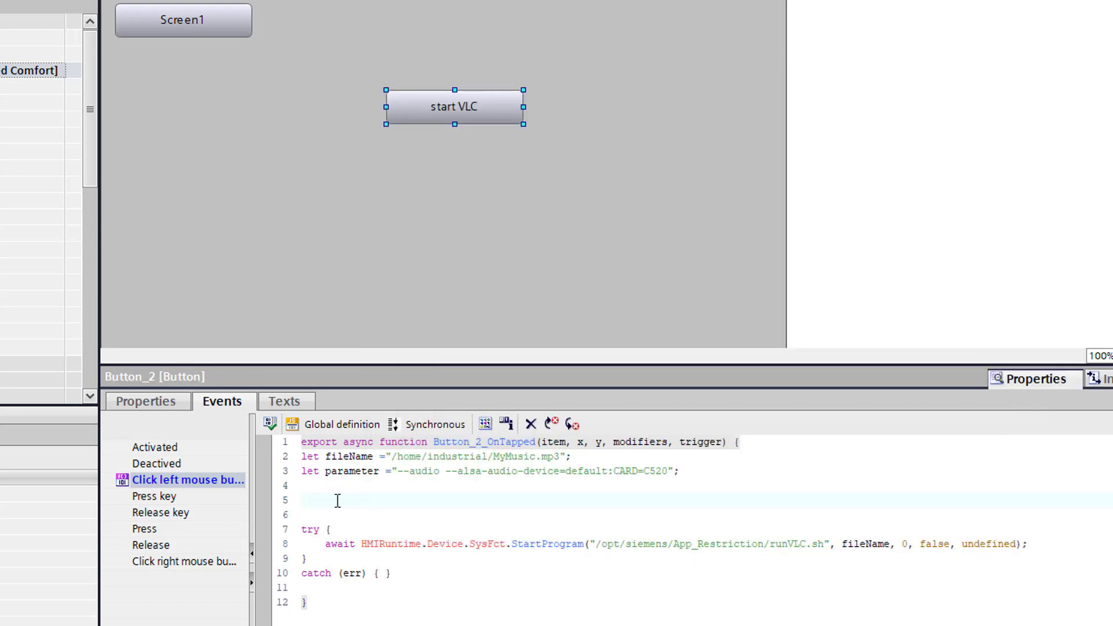
Write let handover = fileName + " " + parameter; on line 5 of the script
text(let handover =)
click(350, 457)
double_click(350, 457)
key(ctrl+c)
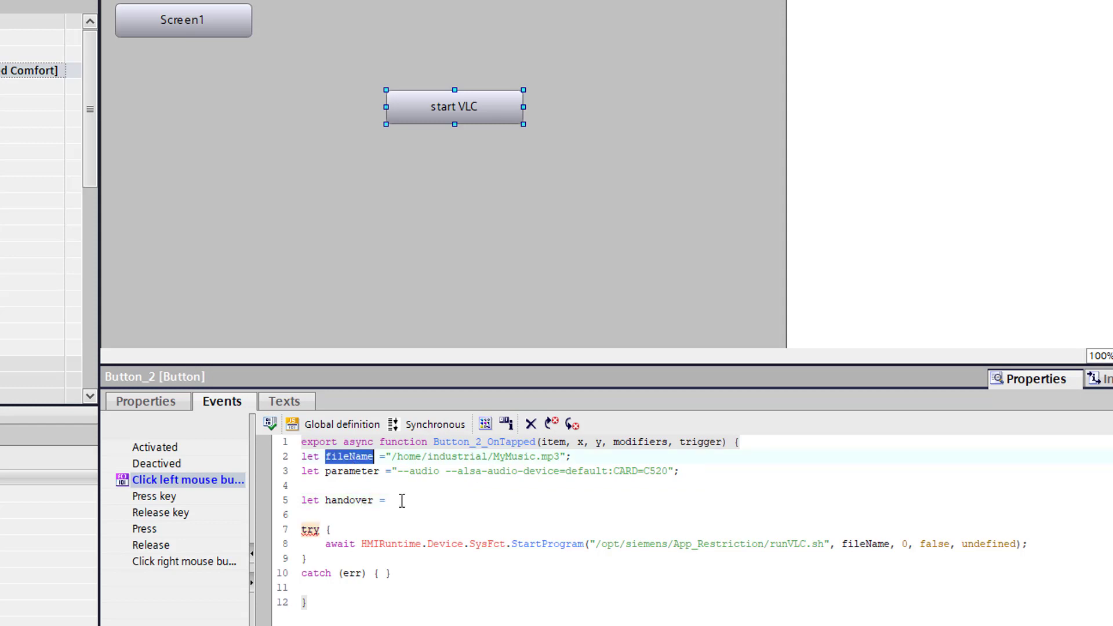
click(400, 500)
key(ctrl+v)
text(+")
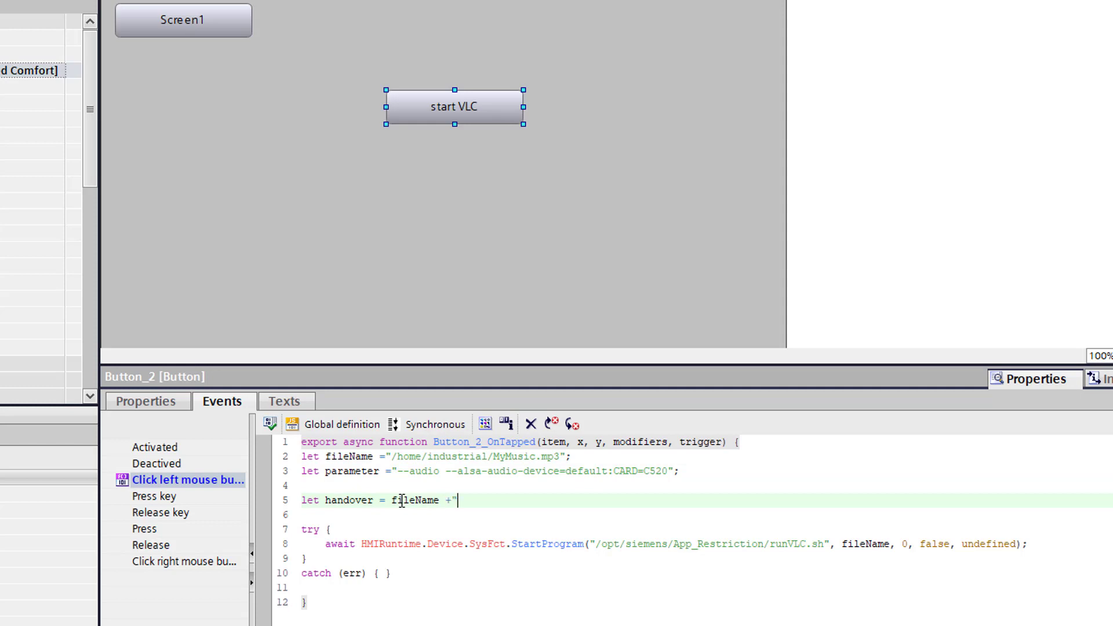
text( "+)
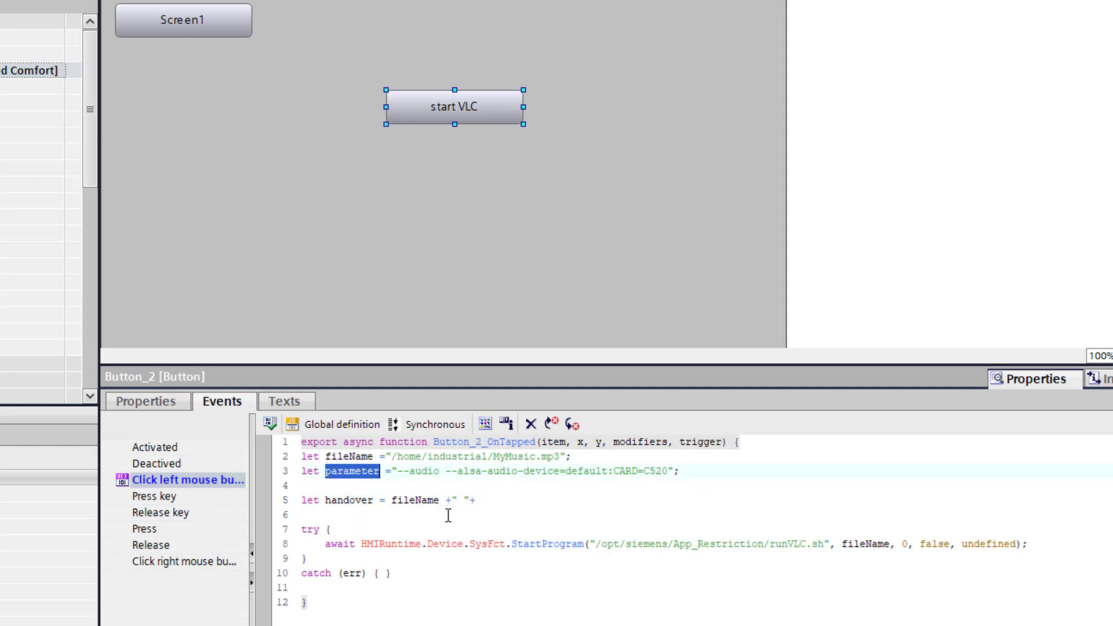
text( parameter;)
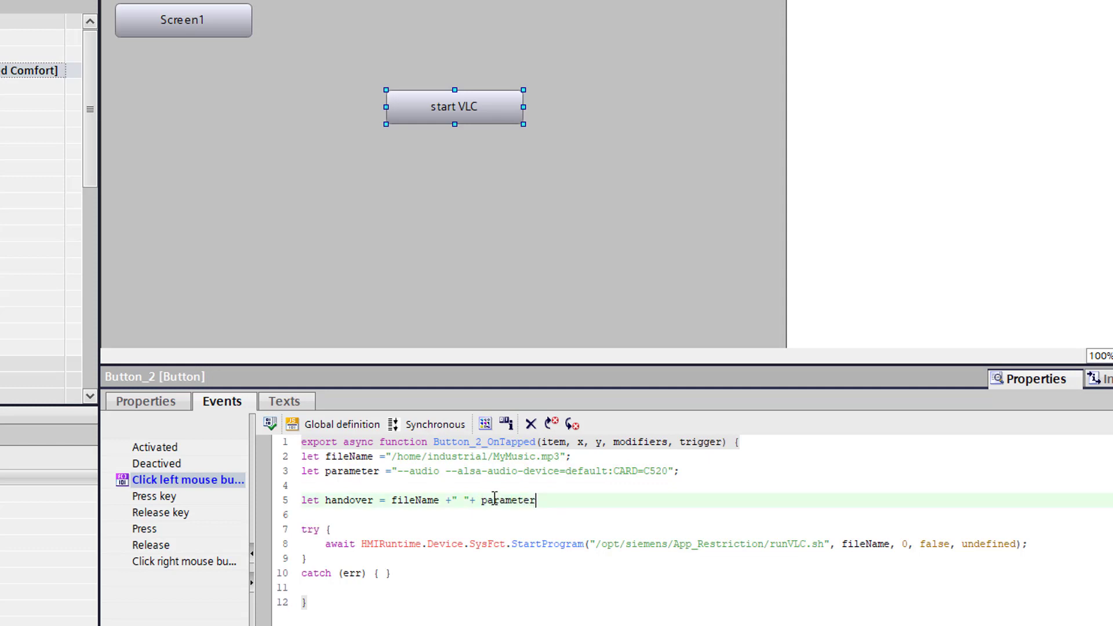
Replace fileName with handover in the StartProgram call on line 8
double_click(355, 501)
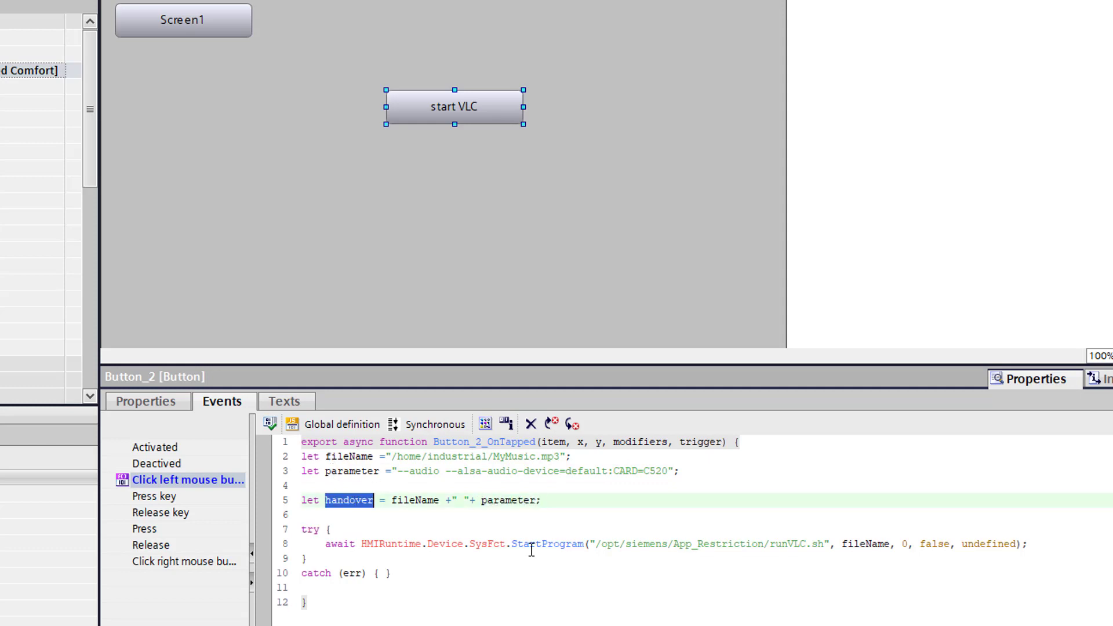
click(862, 545)
double_click(862, 545)
key(ctrl+v)
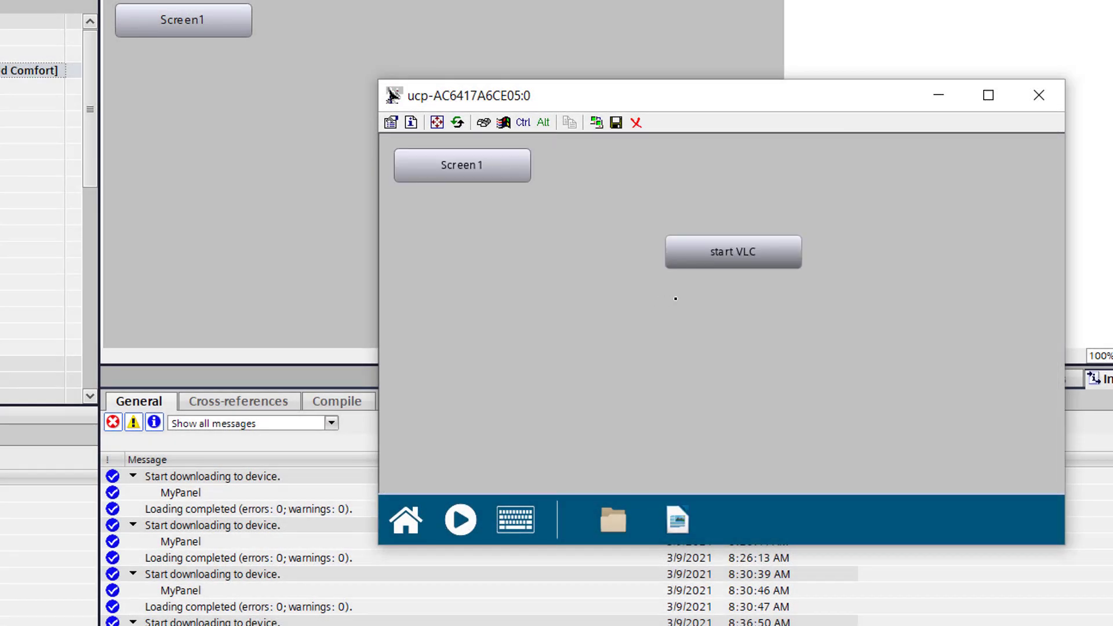
Play the Dropkick Murphys track in VLC with Plantronics C520 as audio device, then check the audio track
click(729, 263)
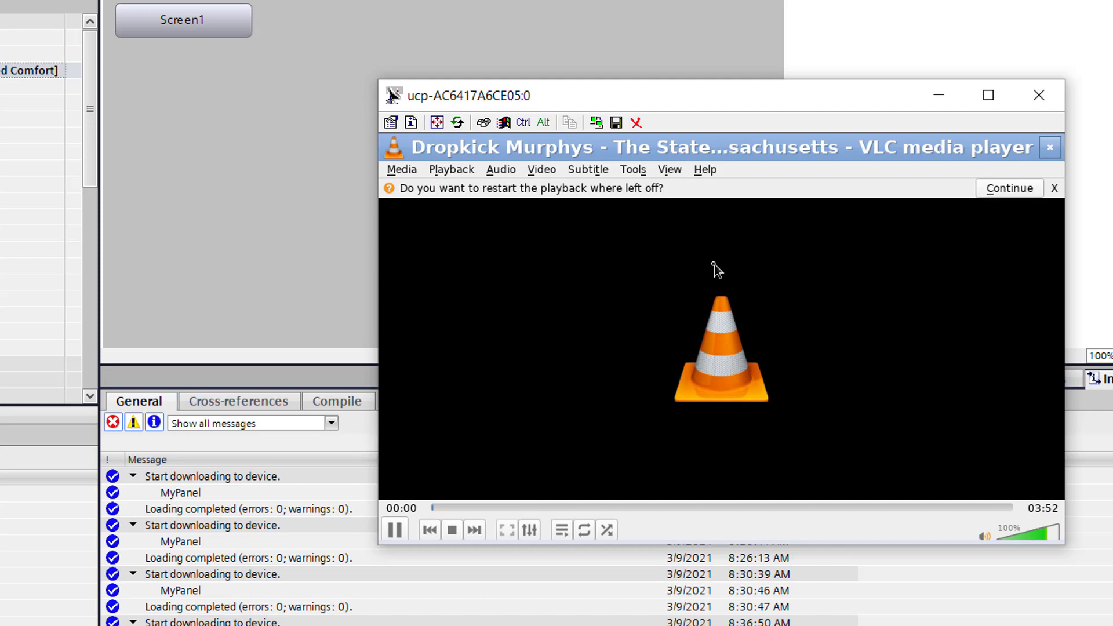
click(500, 170)
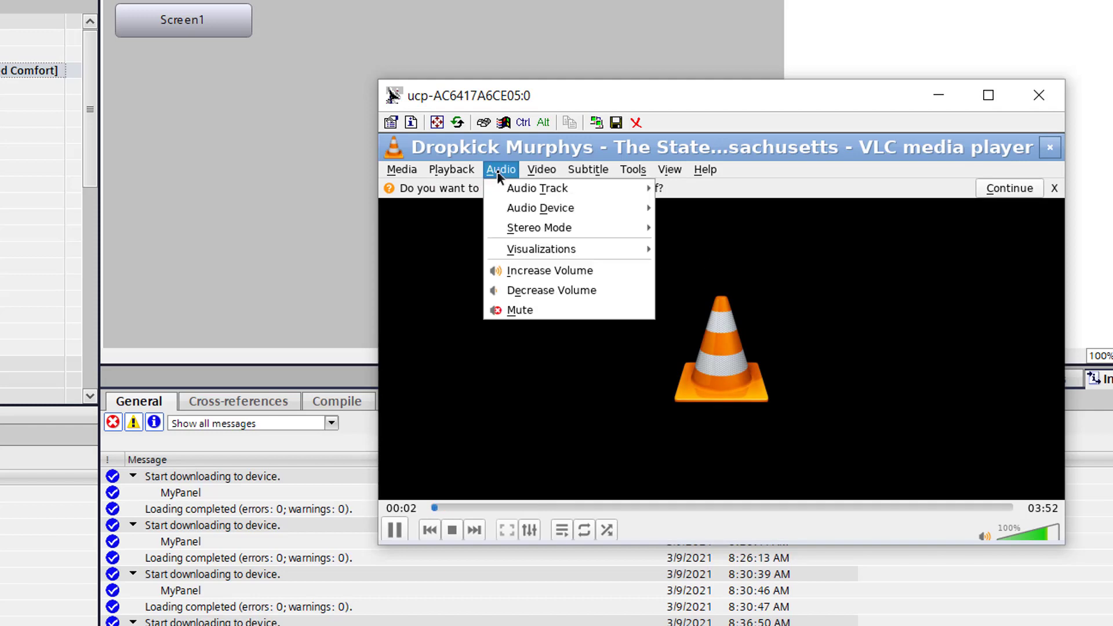
mouse_move(527, 210)
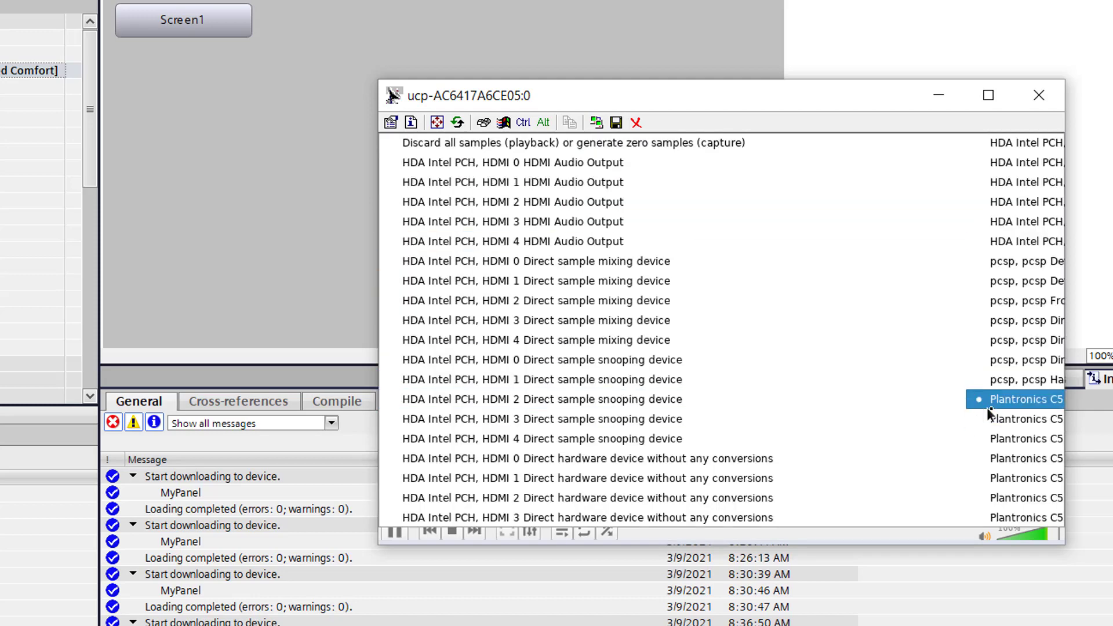
click(767, 522)
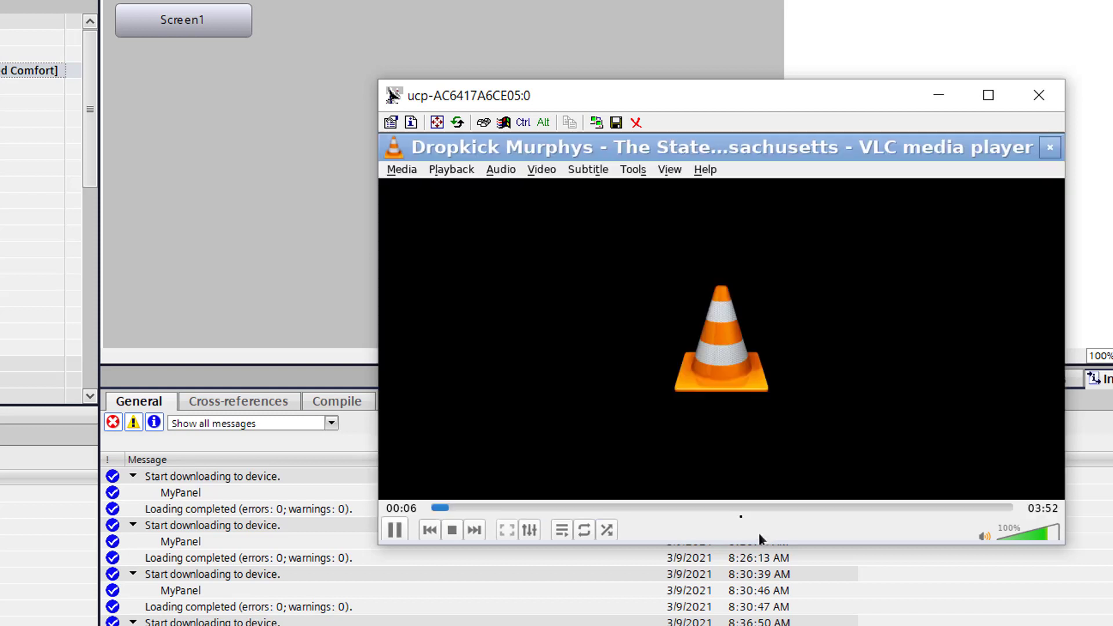
click(500, 170)
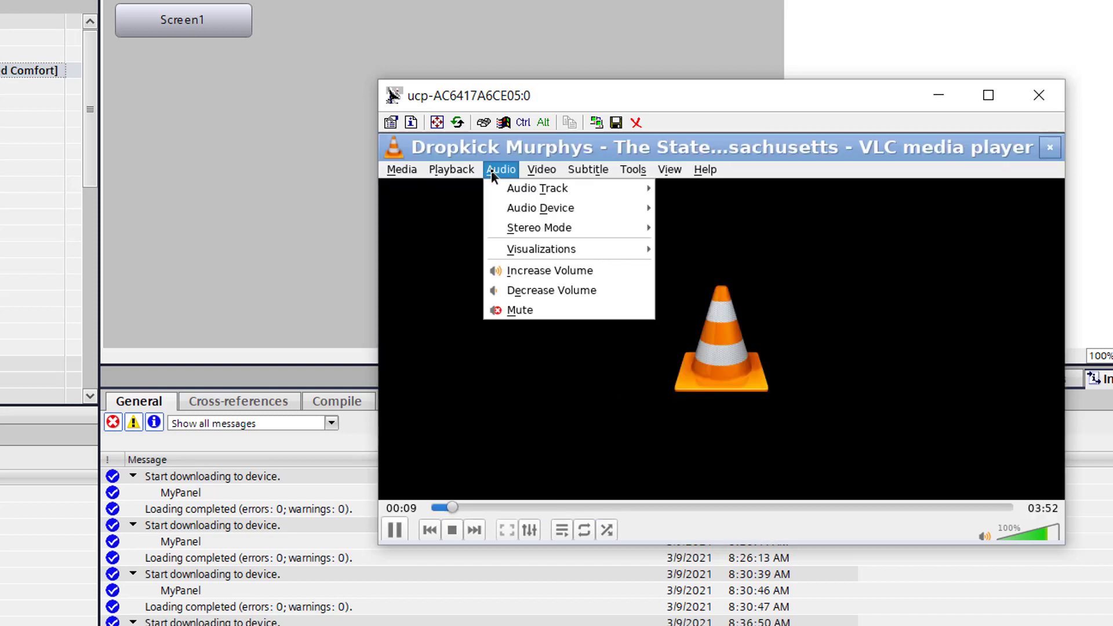
mouse_move(529, 198)
click(1048, 152)
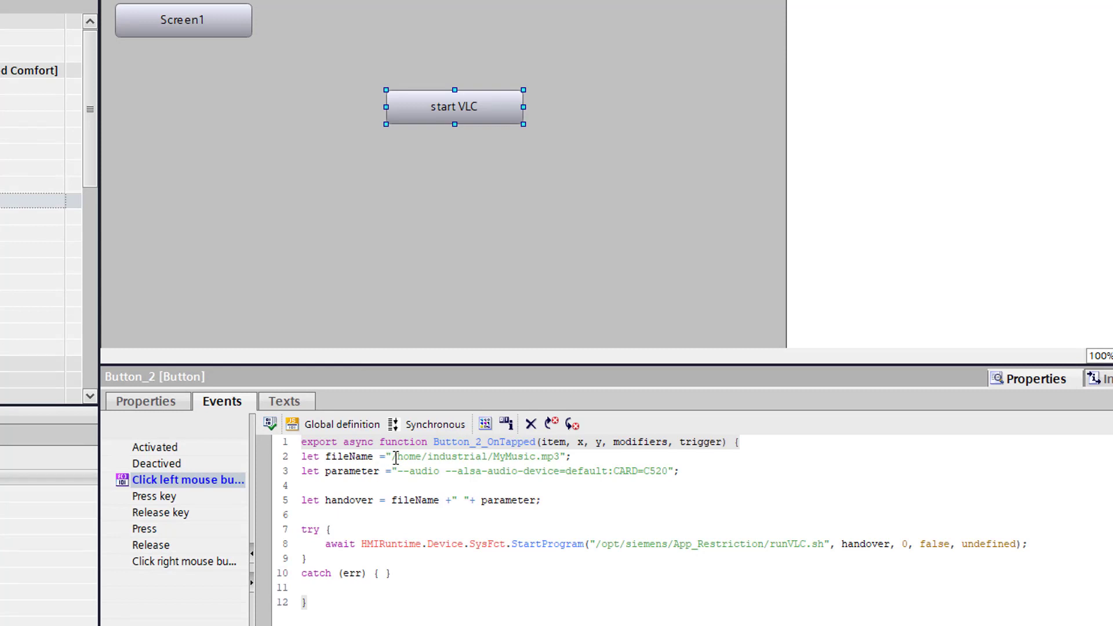
Replace the MyMusic.mp3 path on line 2 with /home/industrial/Schiffshorn.mp3, removing the extra quotes
drag(393, 458, 560, 458)
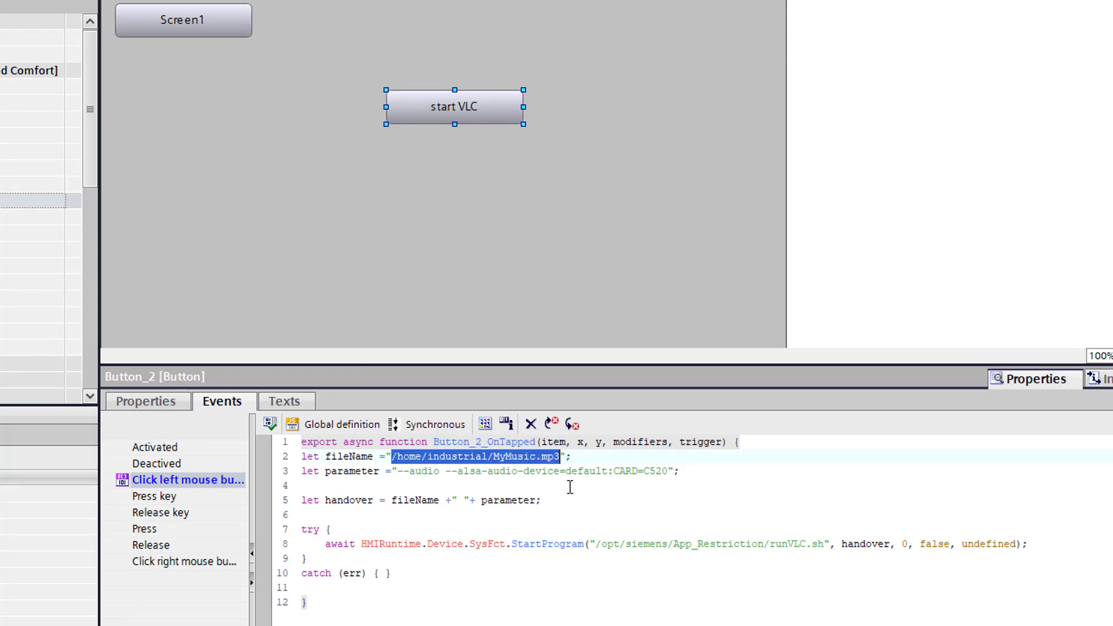
key(ctrl+v)
click(604, 457)
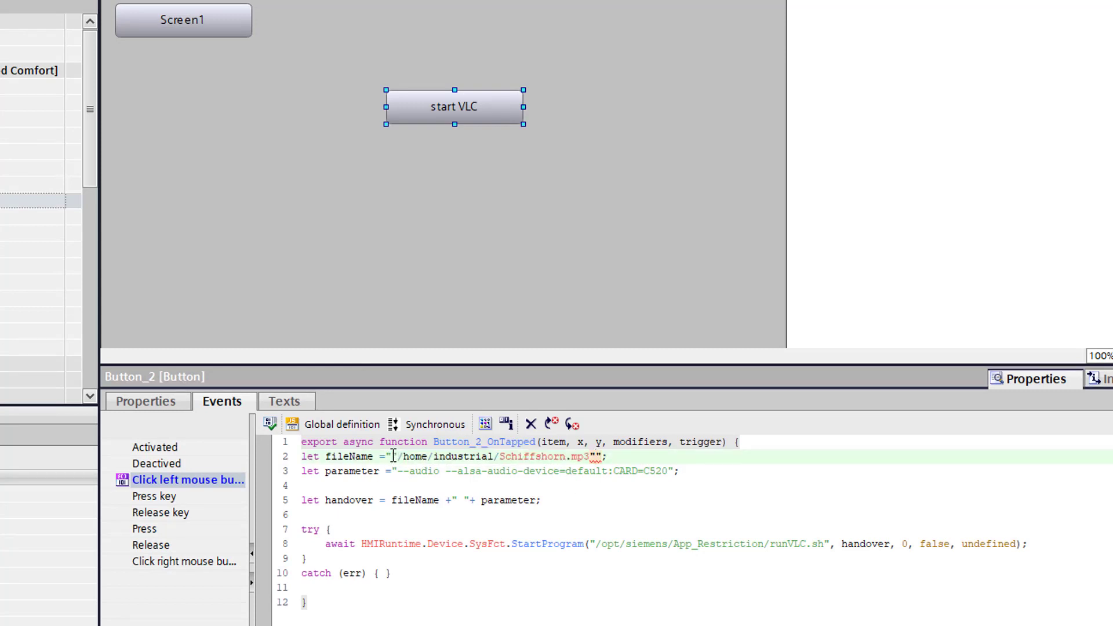
key(BackSpace)
click(390, 457)
key(BackSpace)
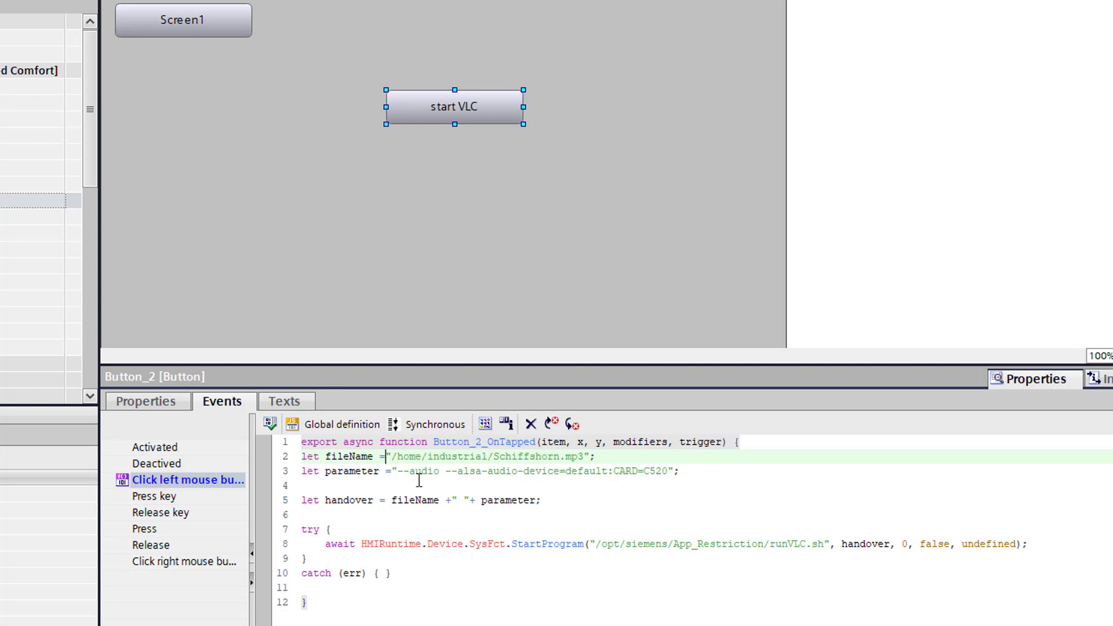
Append --play-and-exit after CARD=C520 in the parameter string on line 3
click(664, 471)
click(668, 471)
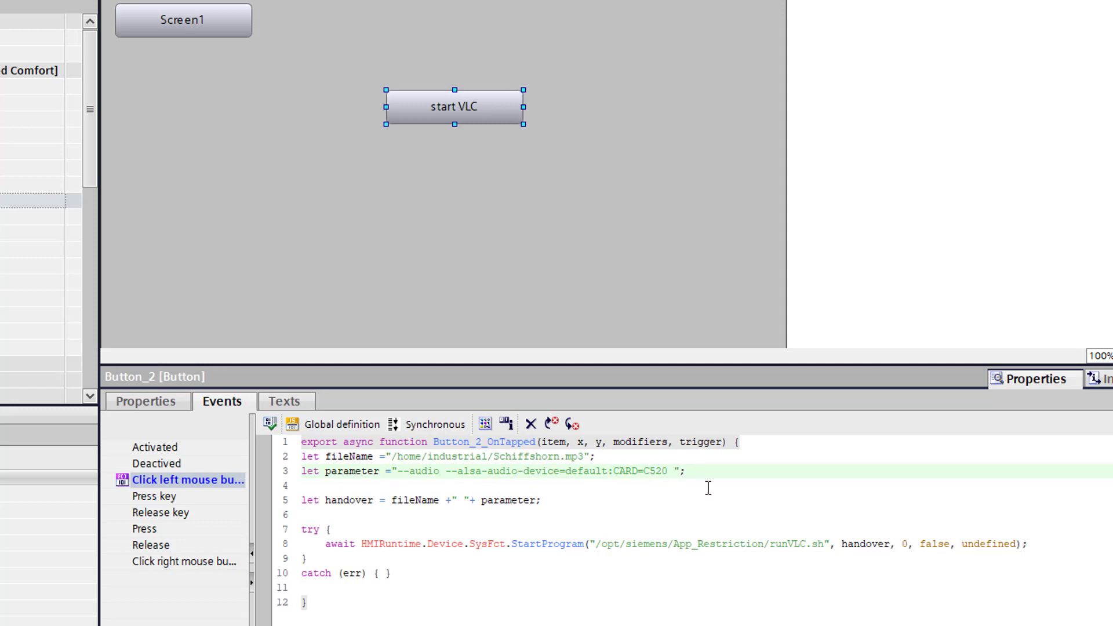
text(--play-)
text(d-exit)
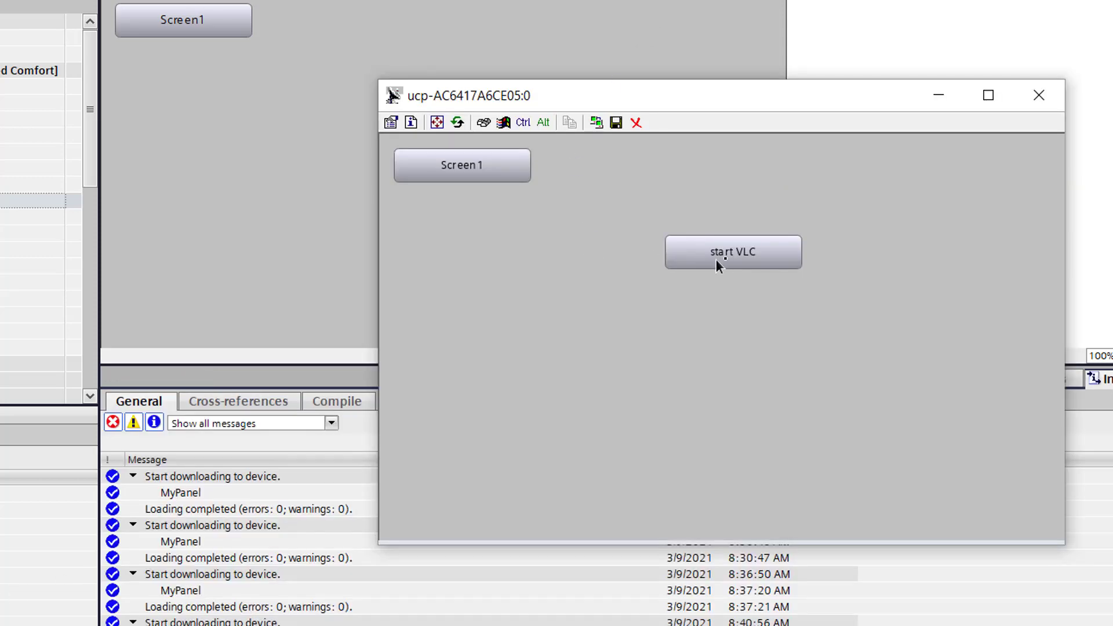
Press start VLC in the panel runtime to hear Schiffshorn.mp3, then bring TIA Portal back to the front
click(748, 261)
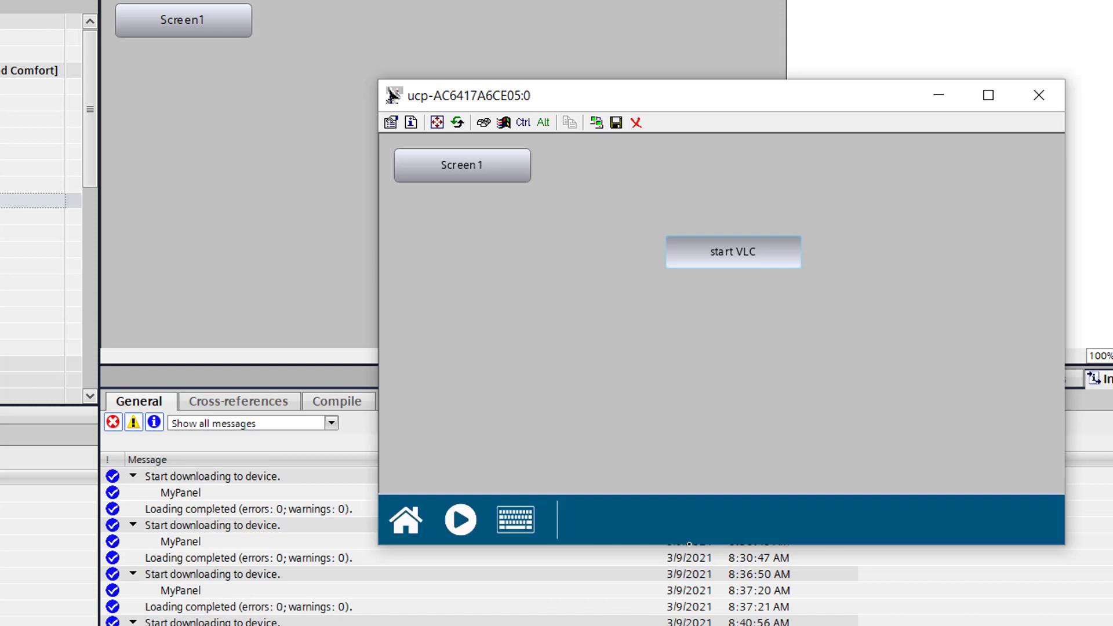
click(735, 266)
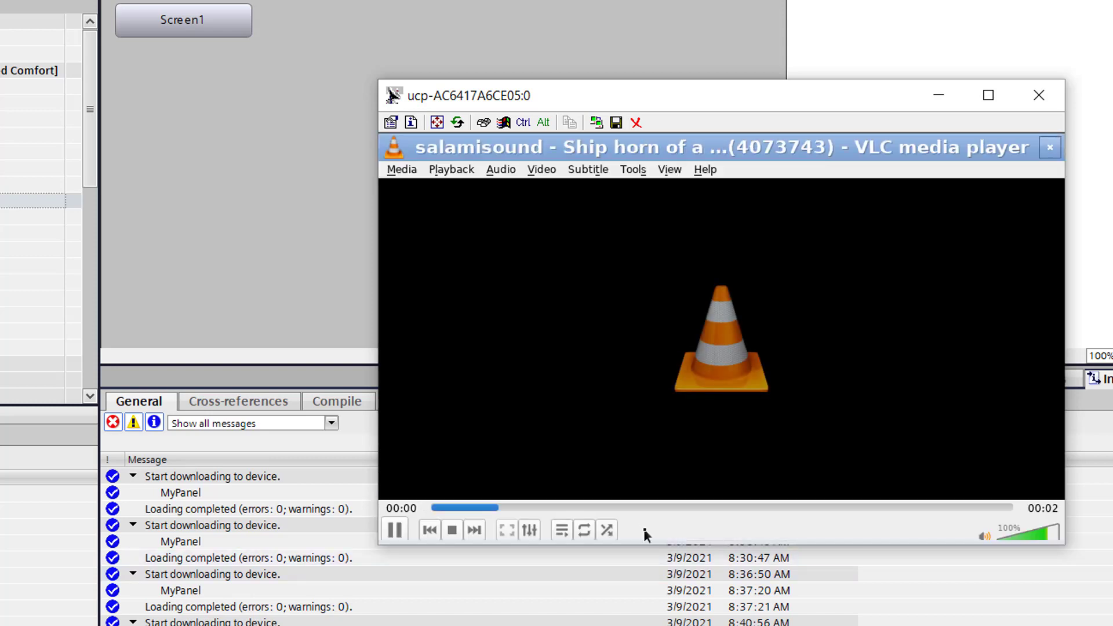
mouse_move(650, 542)
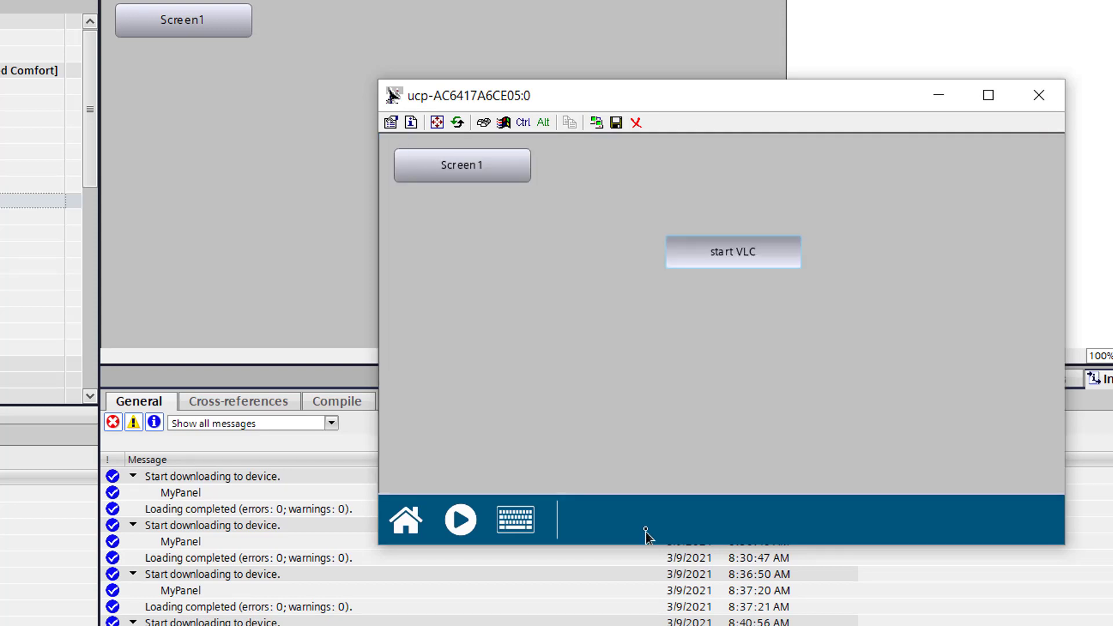
click(377, 216)
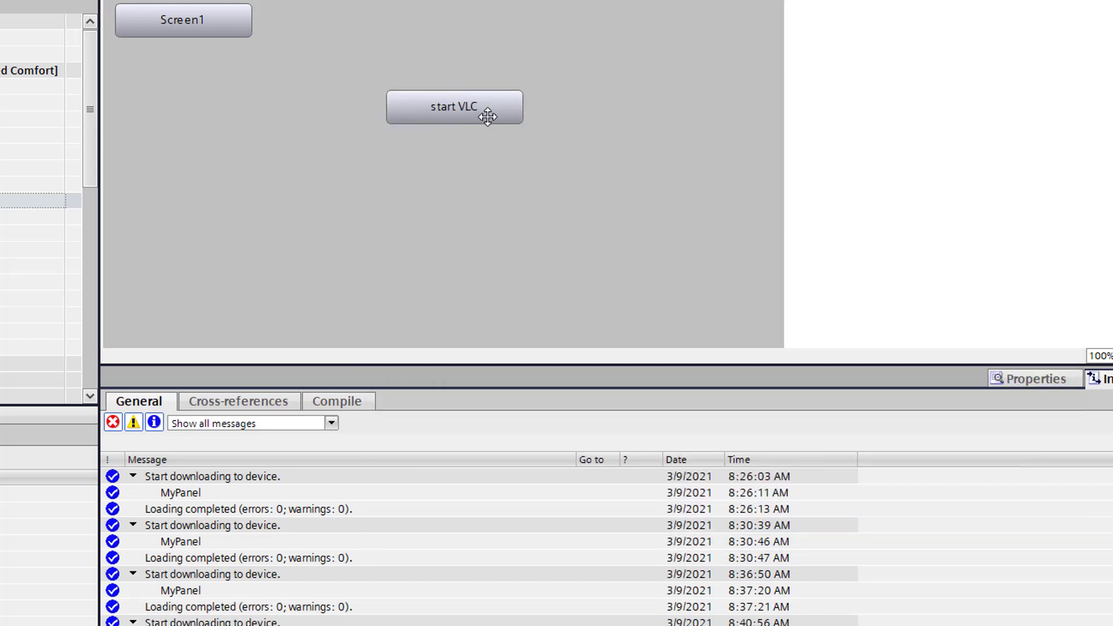
Insert -Idummy at the start of the parameter string on line 3 of the start VLC script
click(1036, 379)
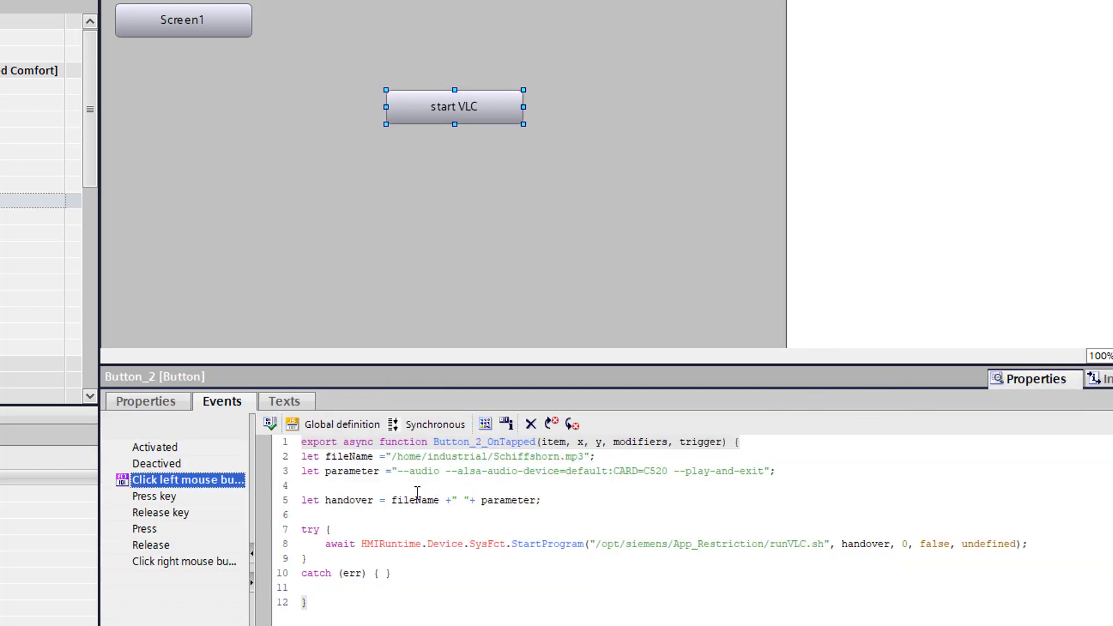
click(397, 472)
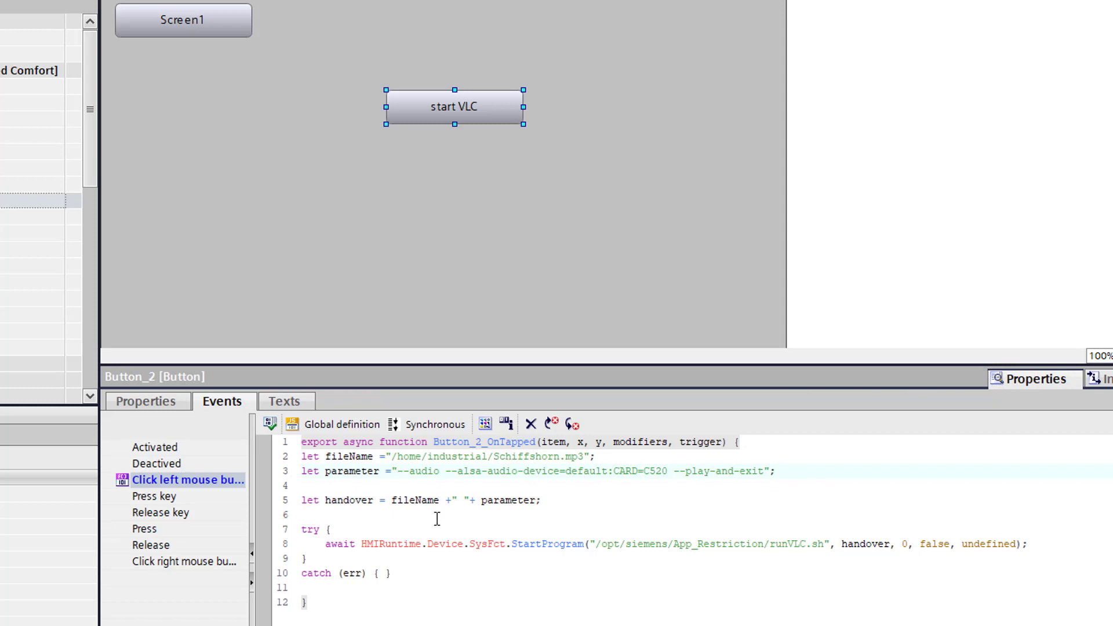
text(-)
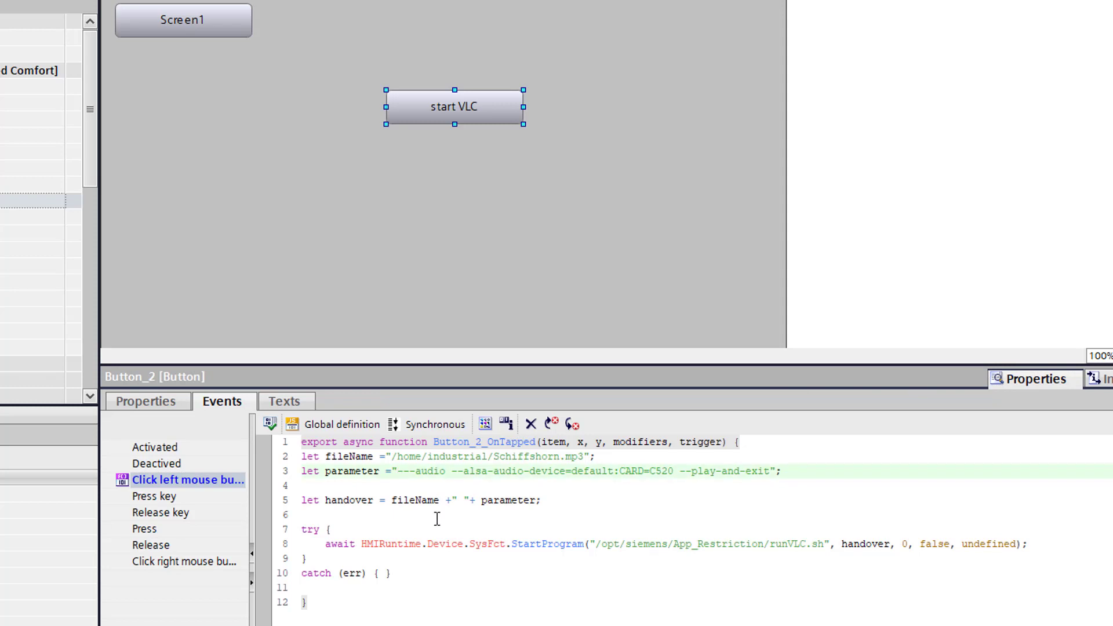
text(Idummy)
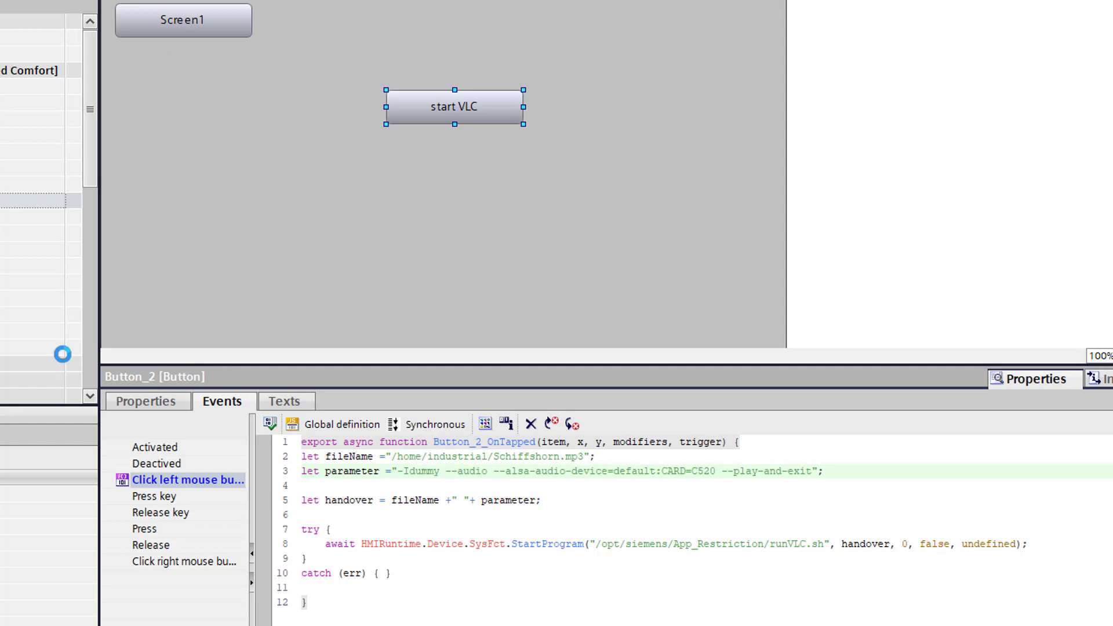
Download the project with Ctrl+L and press start VLC to confirm the horn plays without a window
key(ctrl+l)
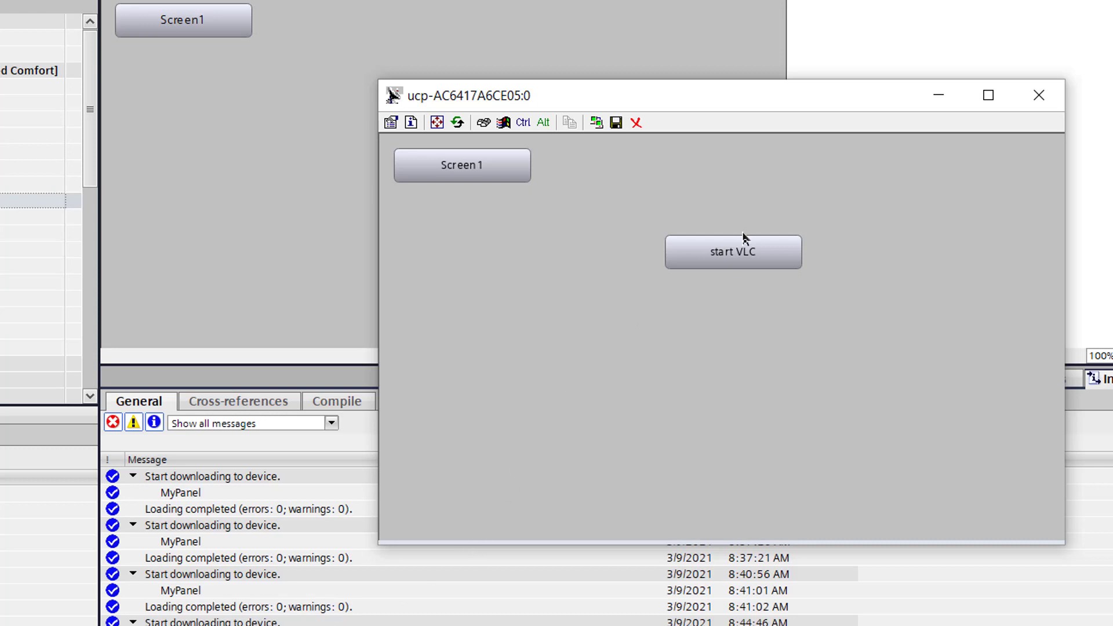
click(740, 249)
mouse_move(570, 558)
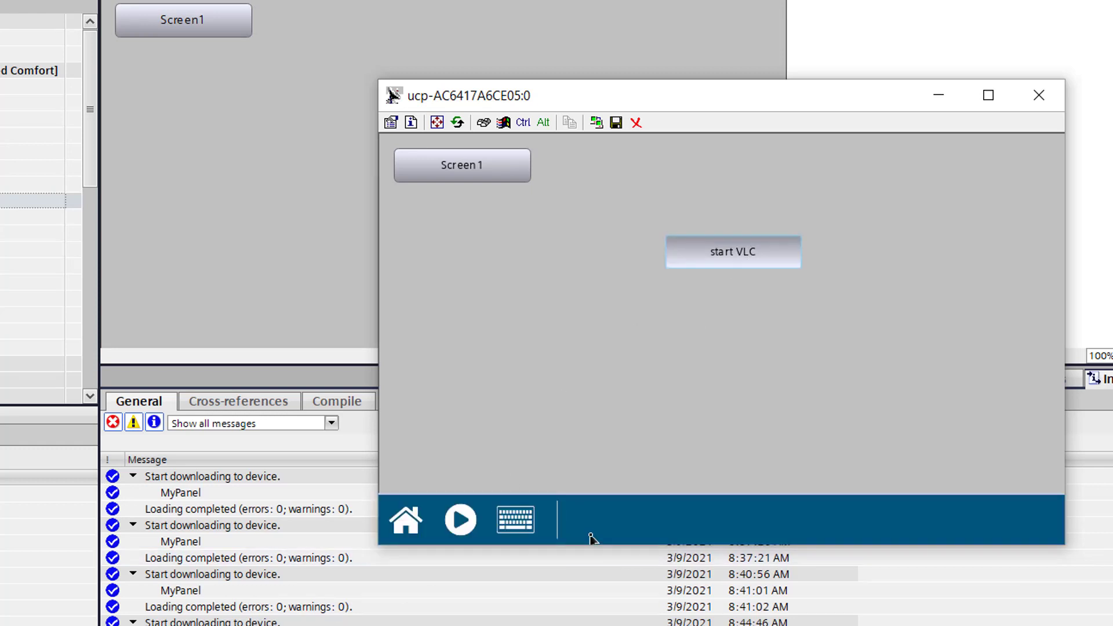